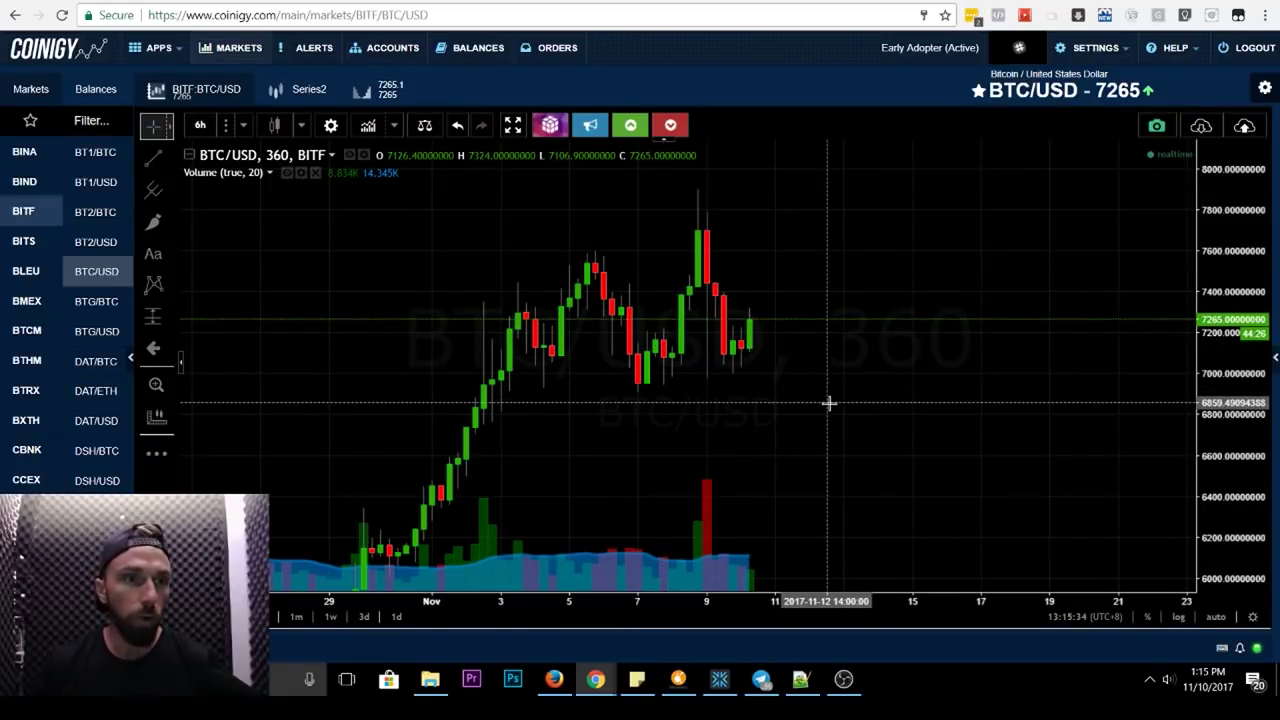
Scroll back through older 6-hour BTC/USD candles, then switch to the TradingView daily Bitcoin chart
left_click_drag(694, 423, 697, 390)
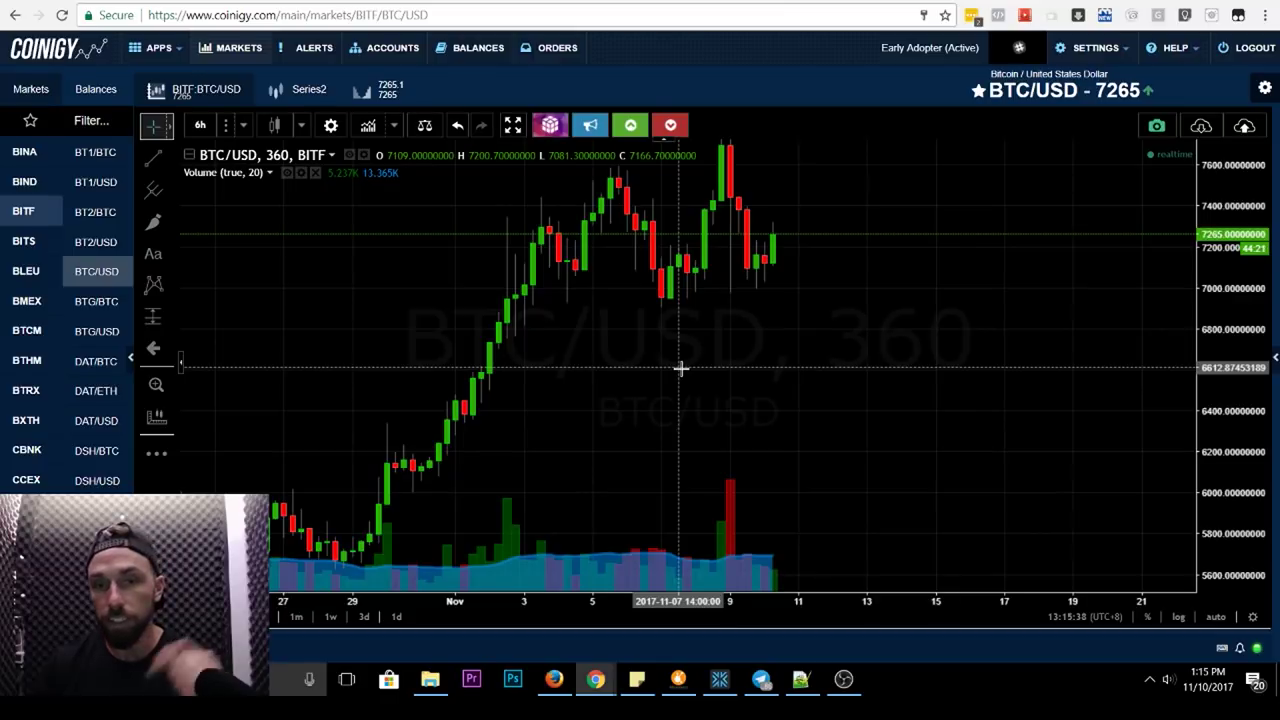
left_click_drag(614, 374, 662, 439)
left_click_drag(797, 409, 857, 414)
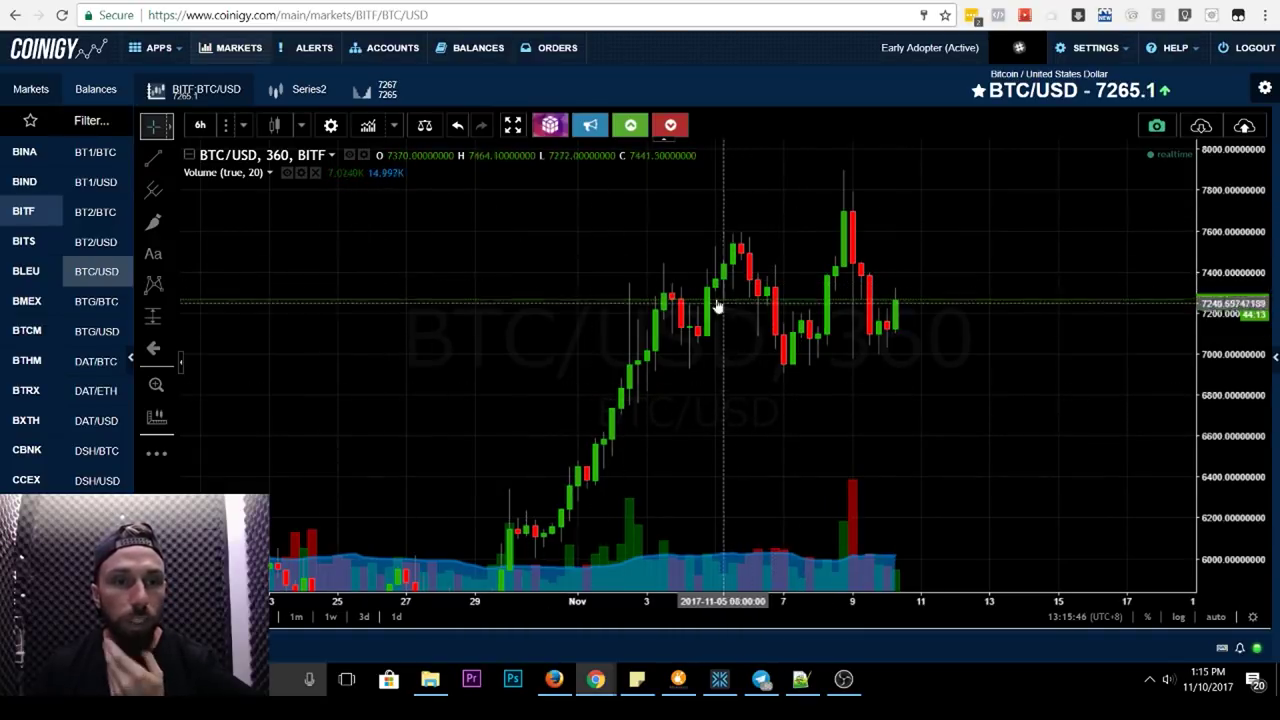
key("ctrl+Tab")
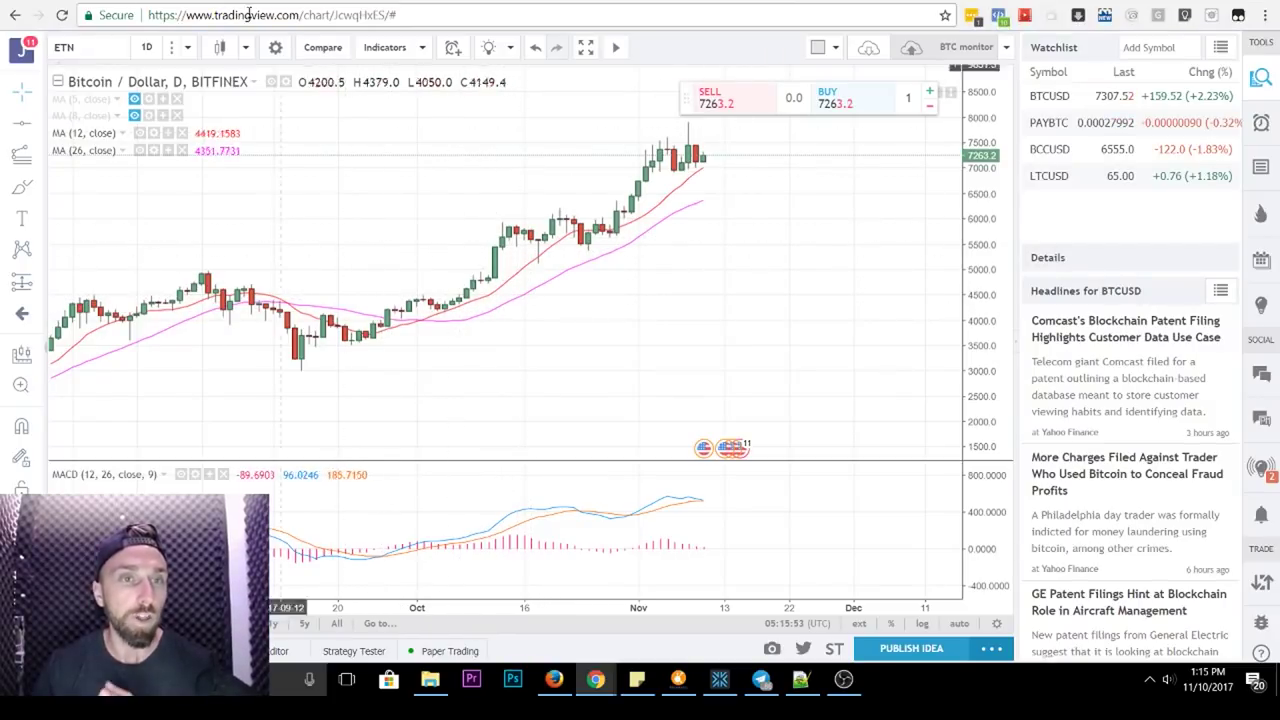
Return from the TradingView daily chart to the Coinigy BTC/USD 6-hour chart
key("ctrl+Tab")
key("ctrl+Tab")
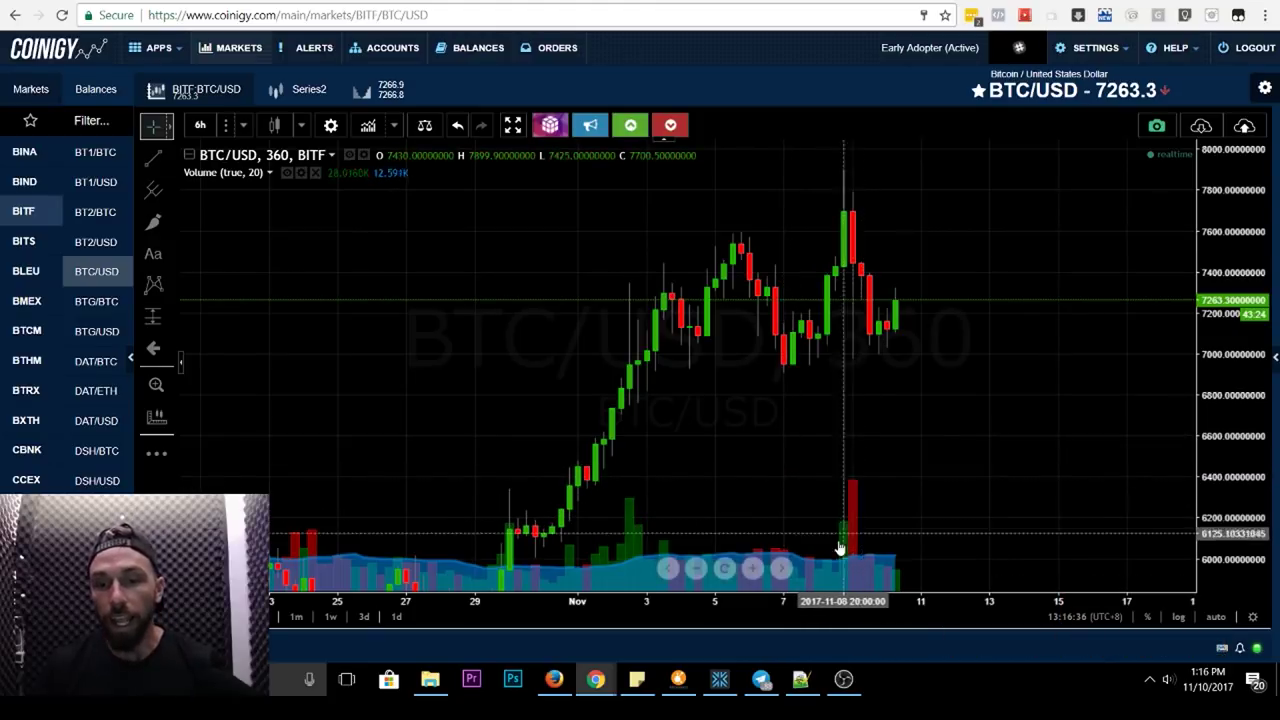
Toggle the Volume overlay off and on, reposition the candles, and set a 1-minute interval
left_click(301, 173)
left_click(301, 173)
left_click_drag(674, 464, 620, 289)
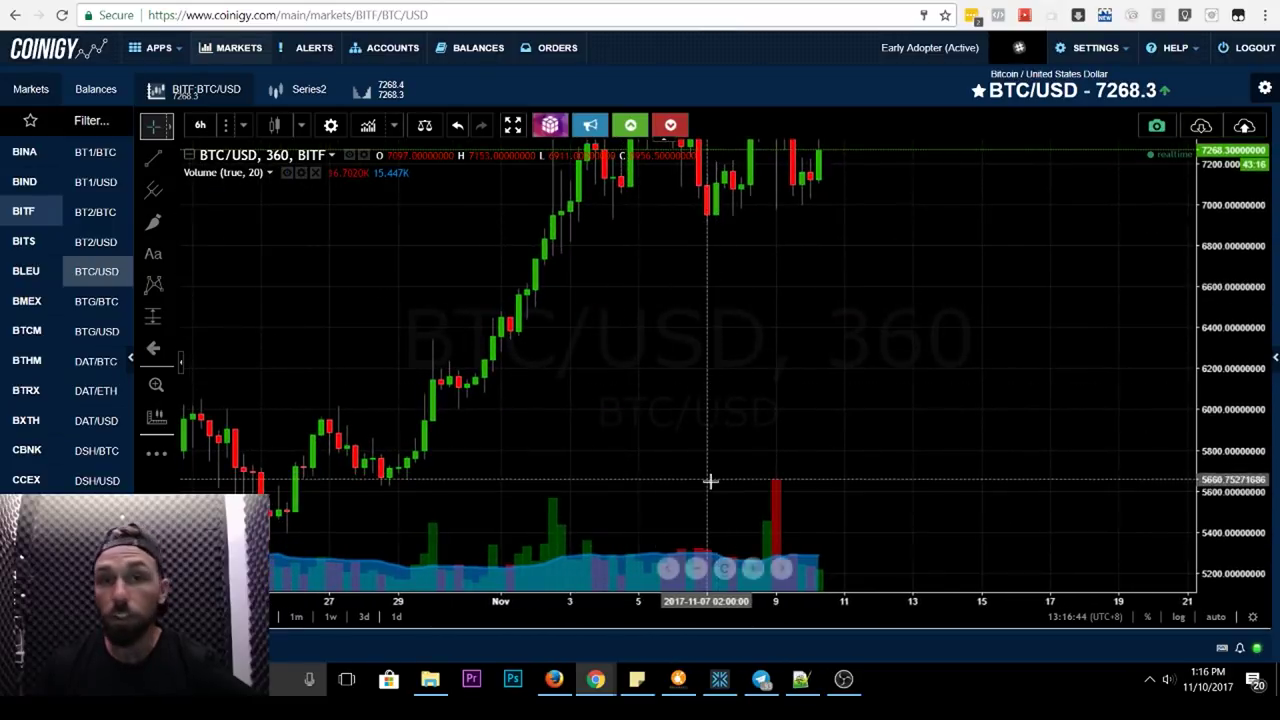
left_click_drag(560, 449, 710, 341)
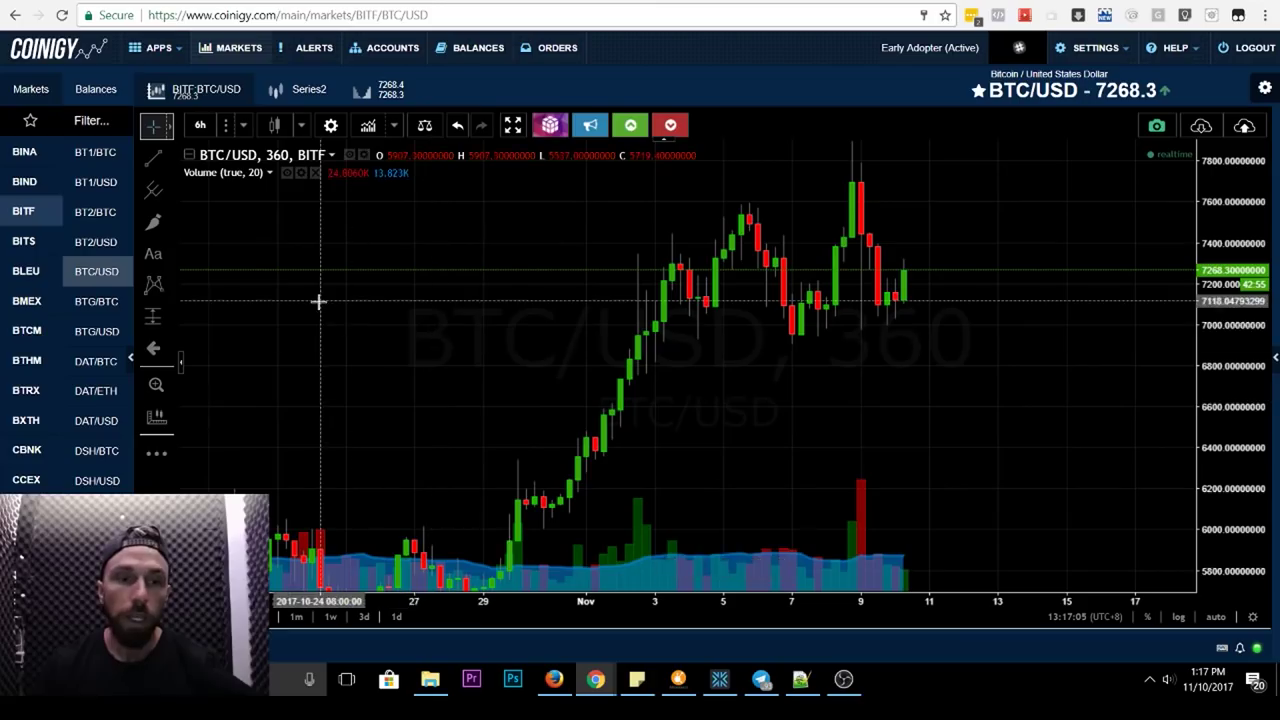
left_click(245, 127)
left_click(214, 151)
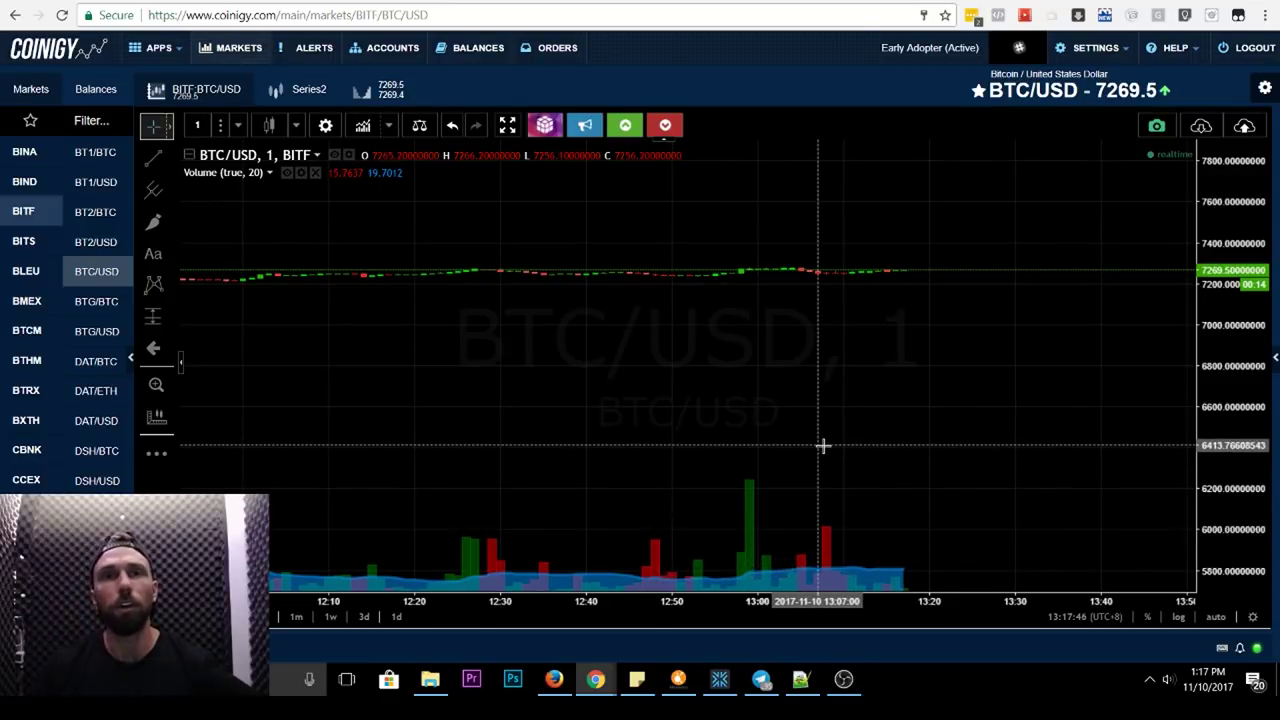
Try the 1-day interval on BTC/USD, then return the chart to 6-hour candles
scroll(657, 363, "down", 4)
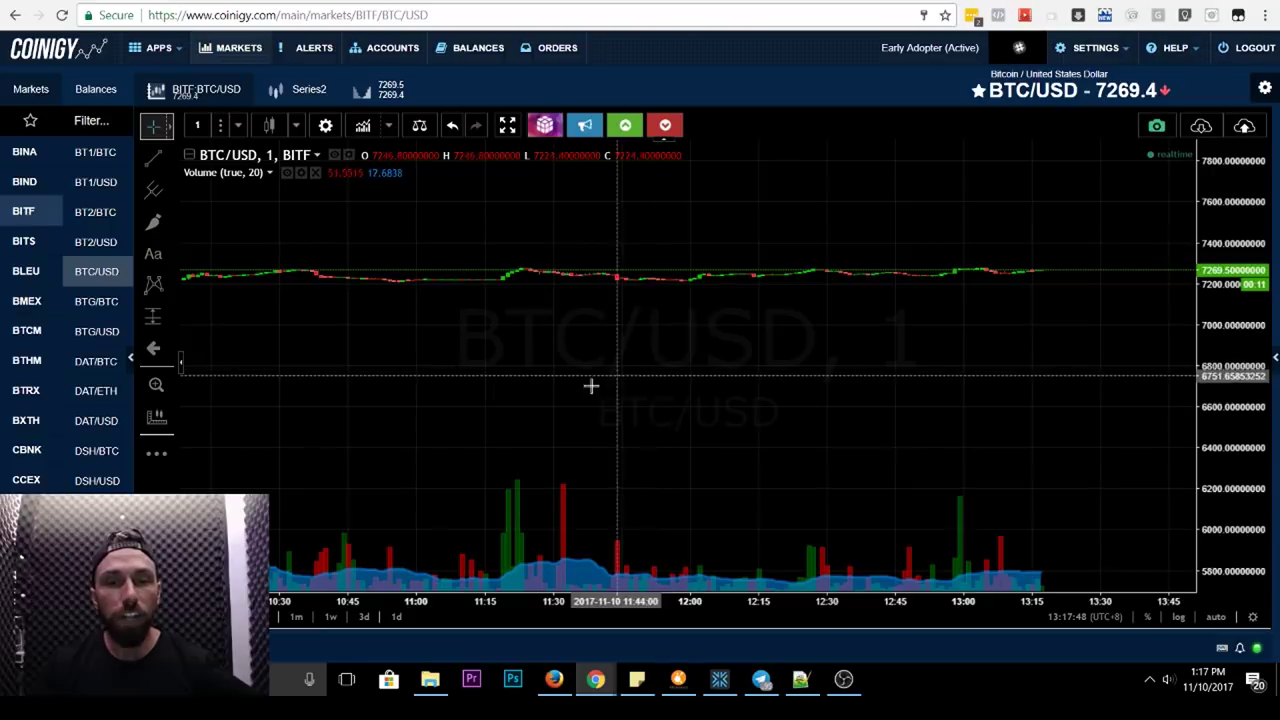
left_click(234, 124)
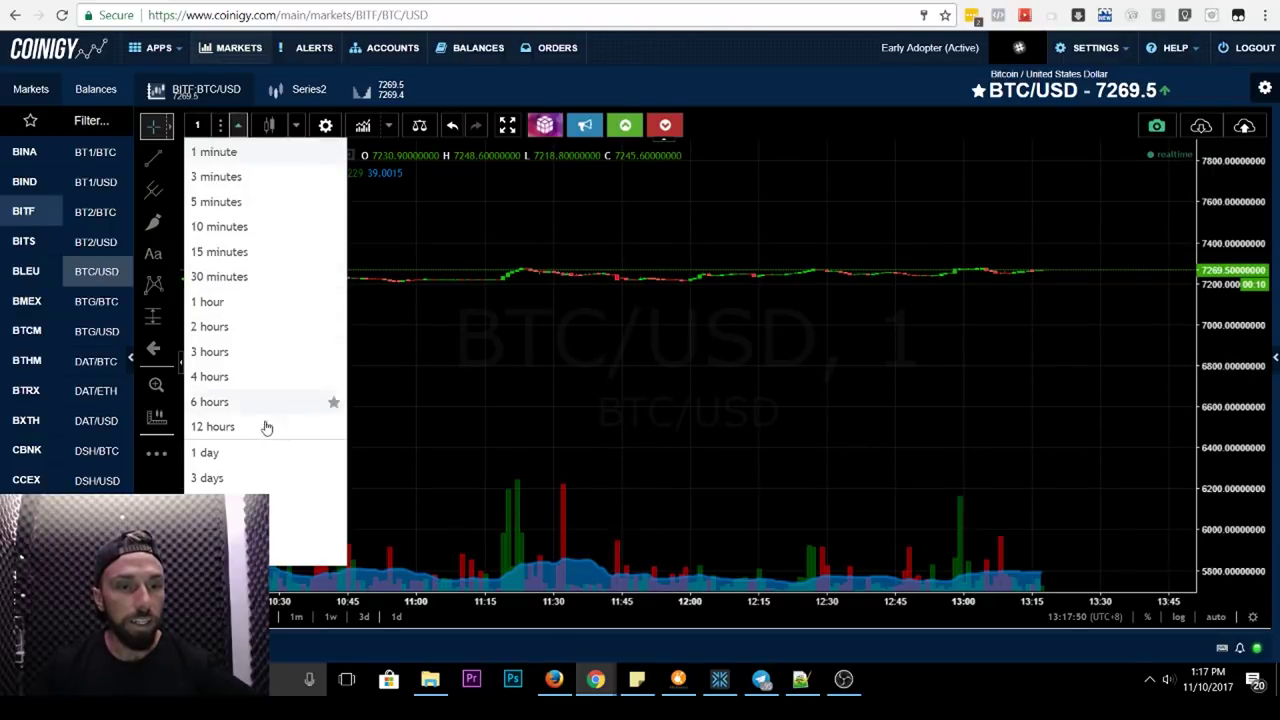
left_click(243, 455)
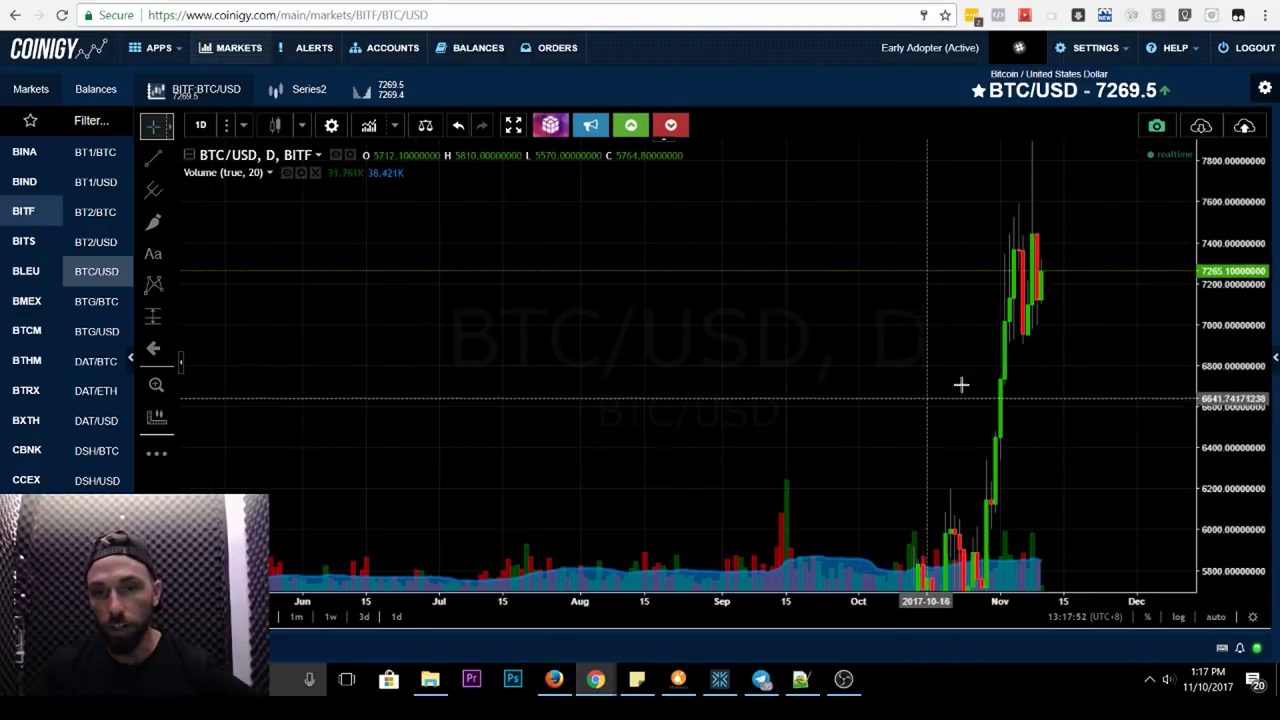
left_click(243, 125)
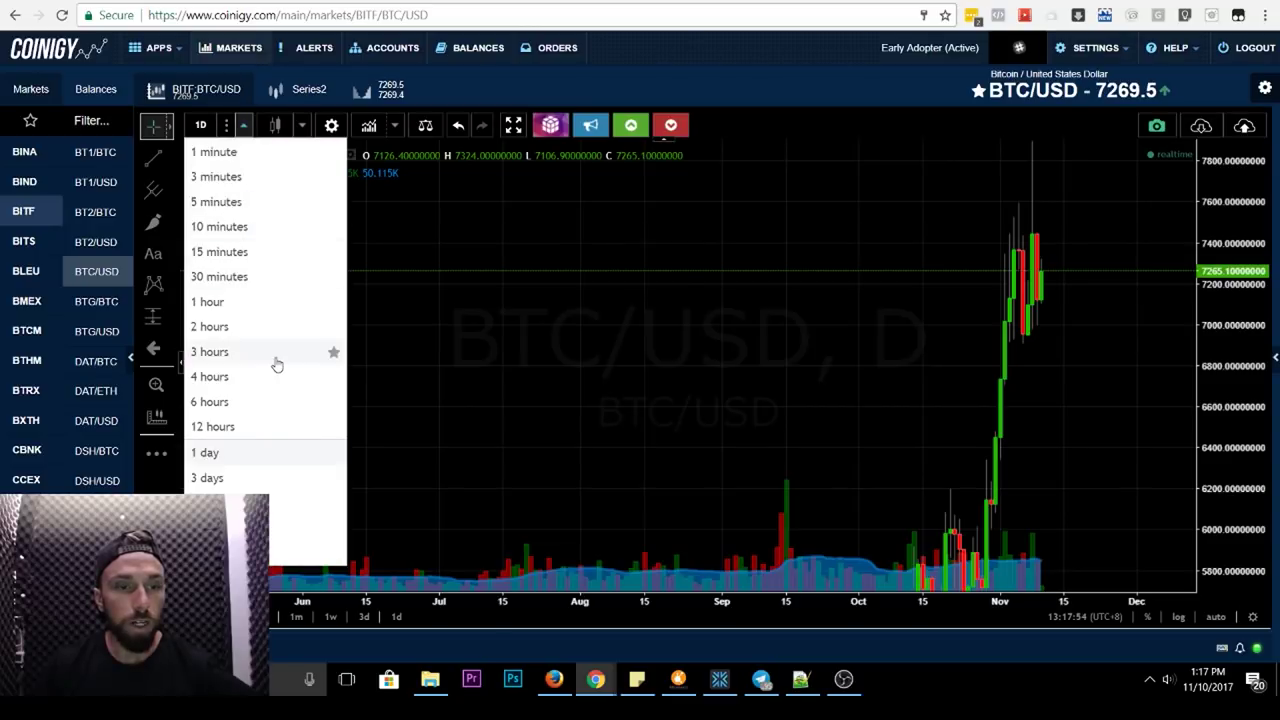
left_click(212, 402)
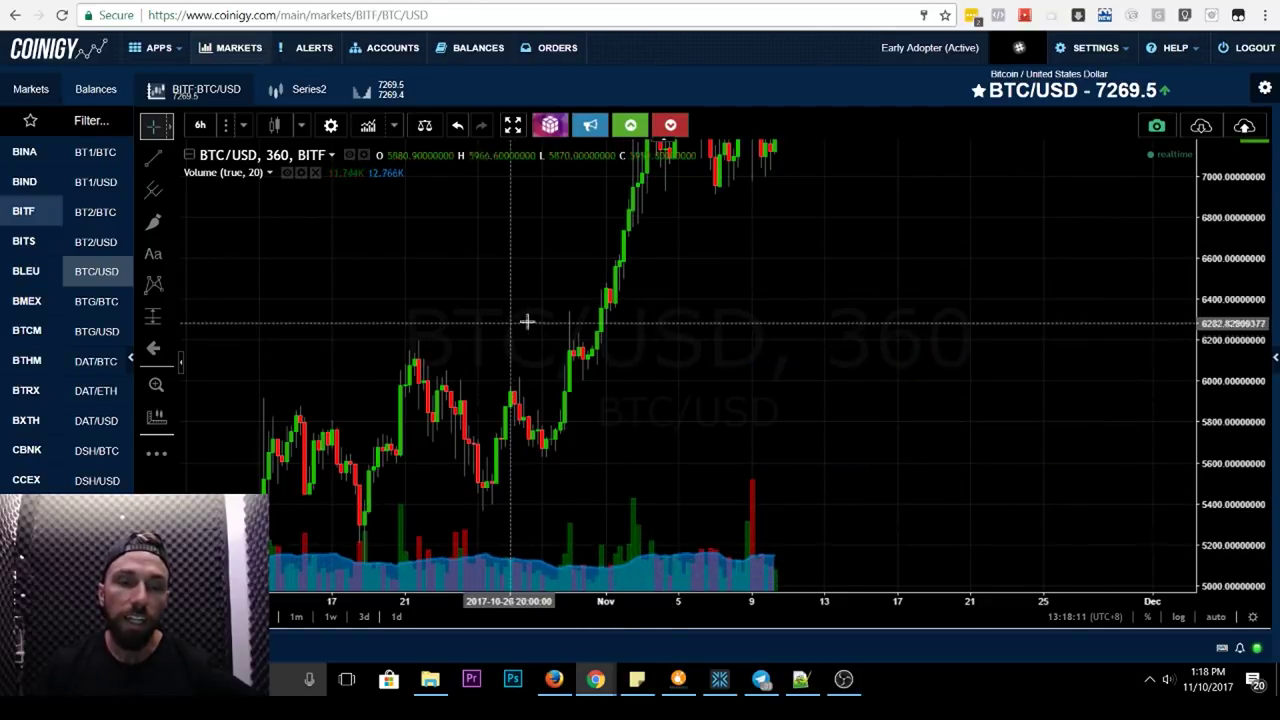
Pan and zoom the 6-hour chart until the early-November rally candles sit centred
left_click_drag(699, 268, 586, 420)
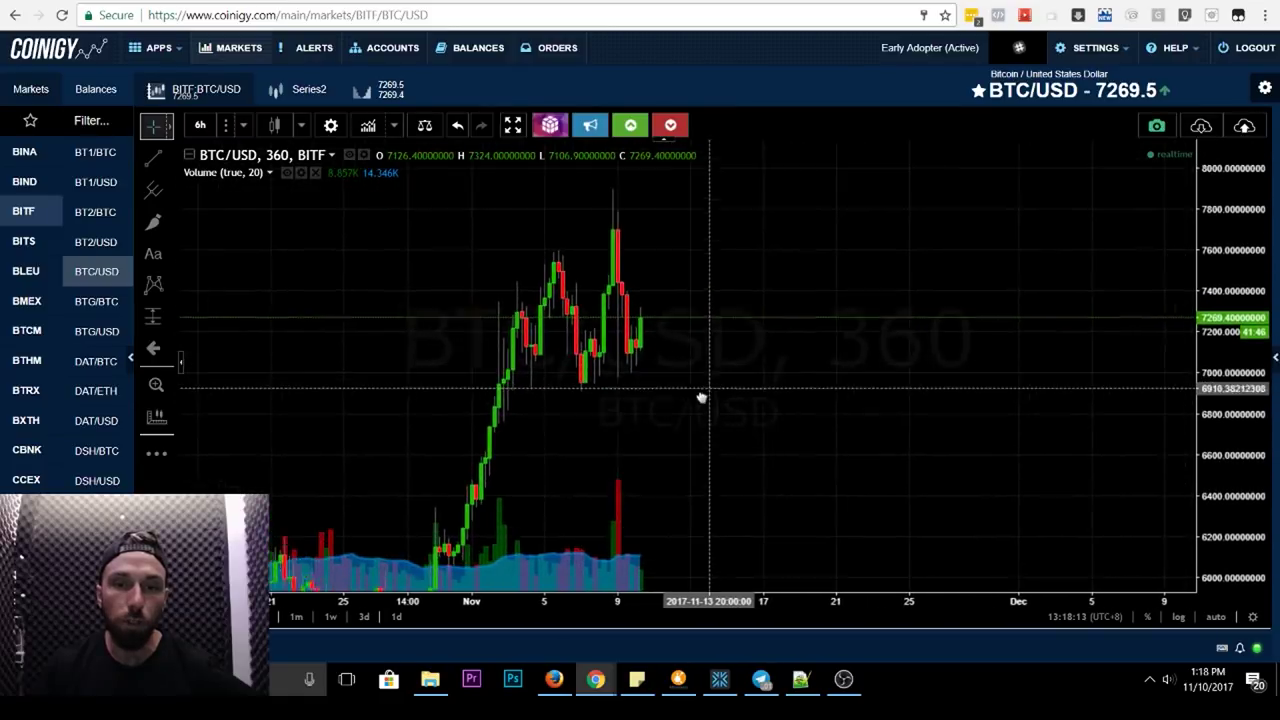
left_click_drag(686, 414, 645, 380)
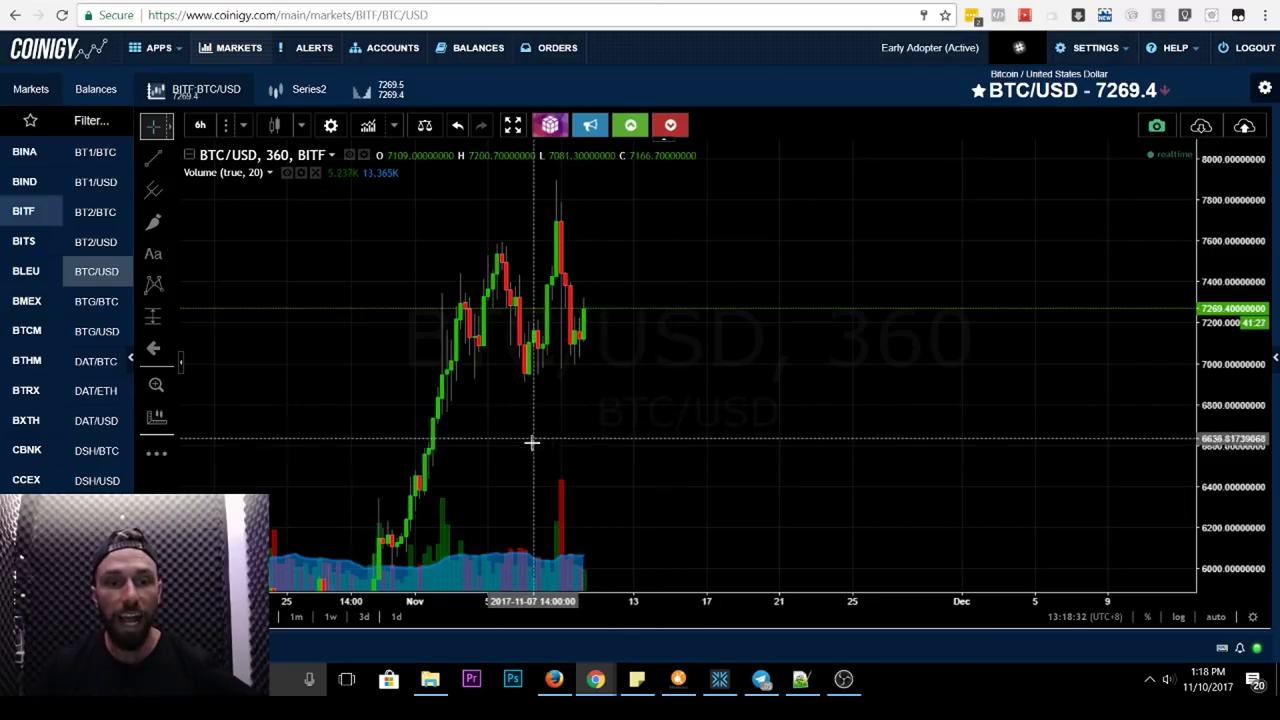
left_click_drag(491, 457, 657, 441)
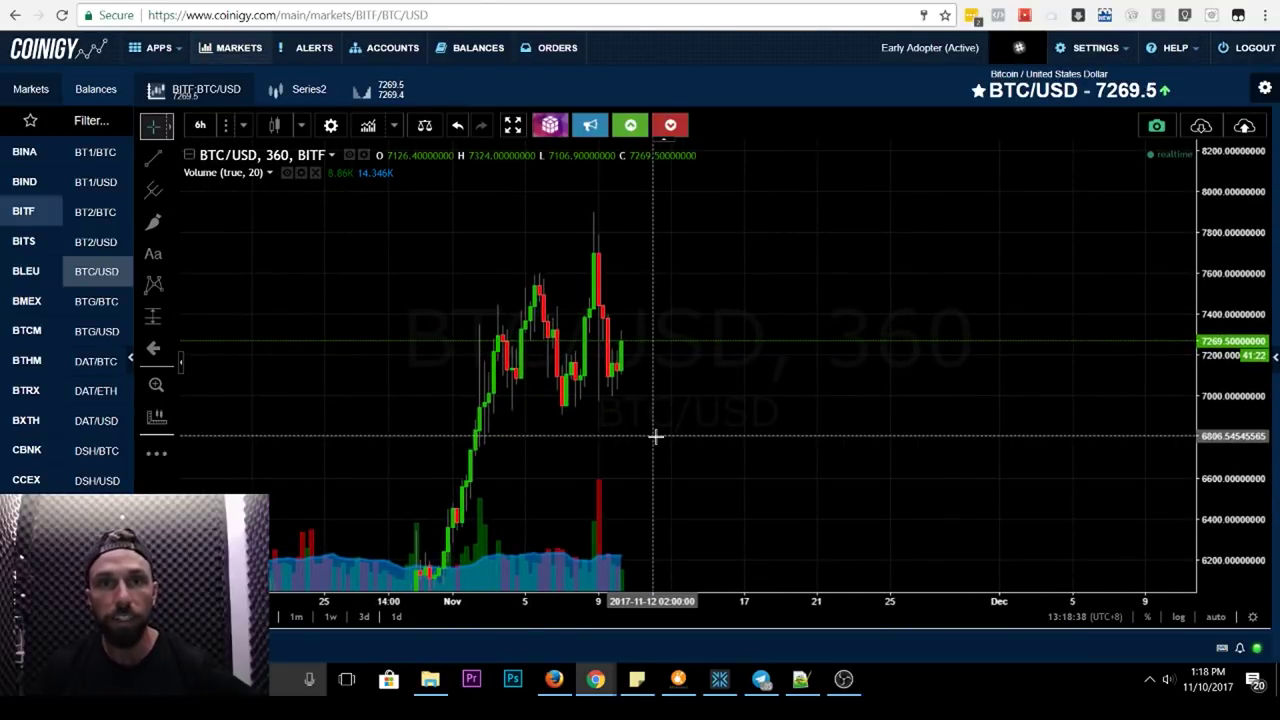
left_click_drag(580, 426, 617, 366)
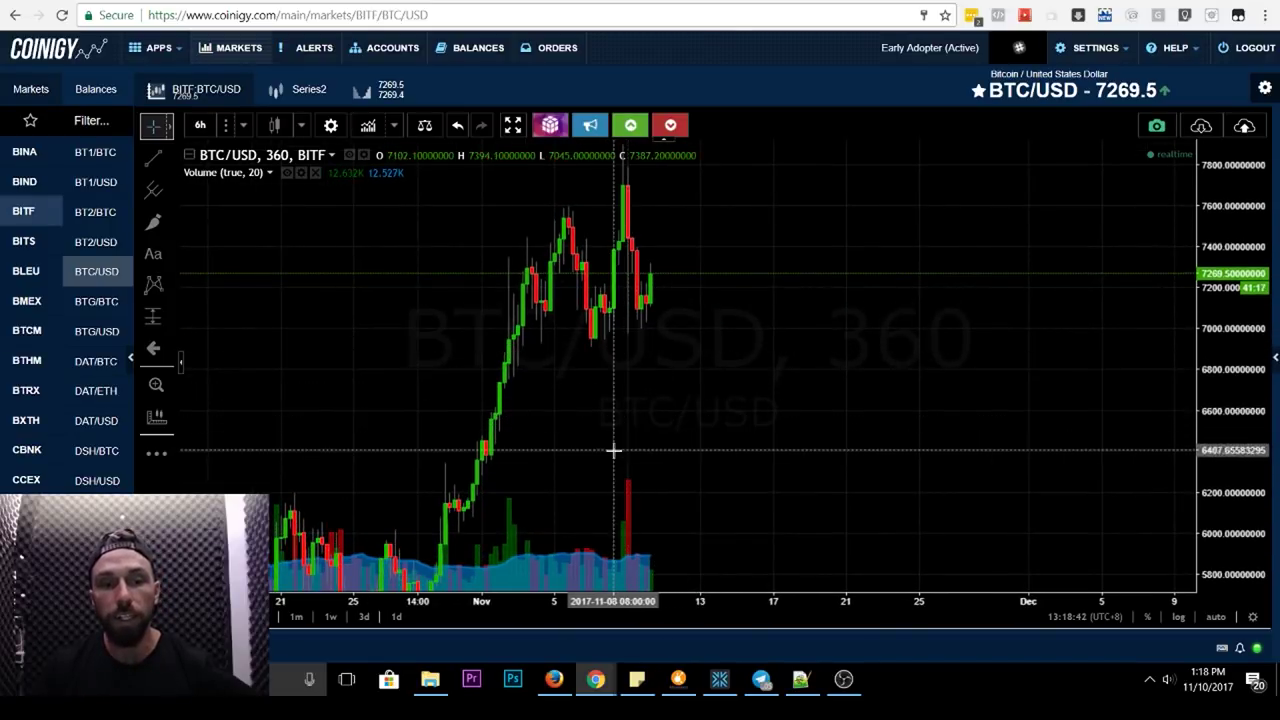
left_click_drag(569, 480, 464, 425)
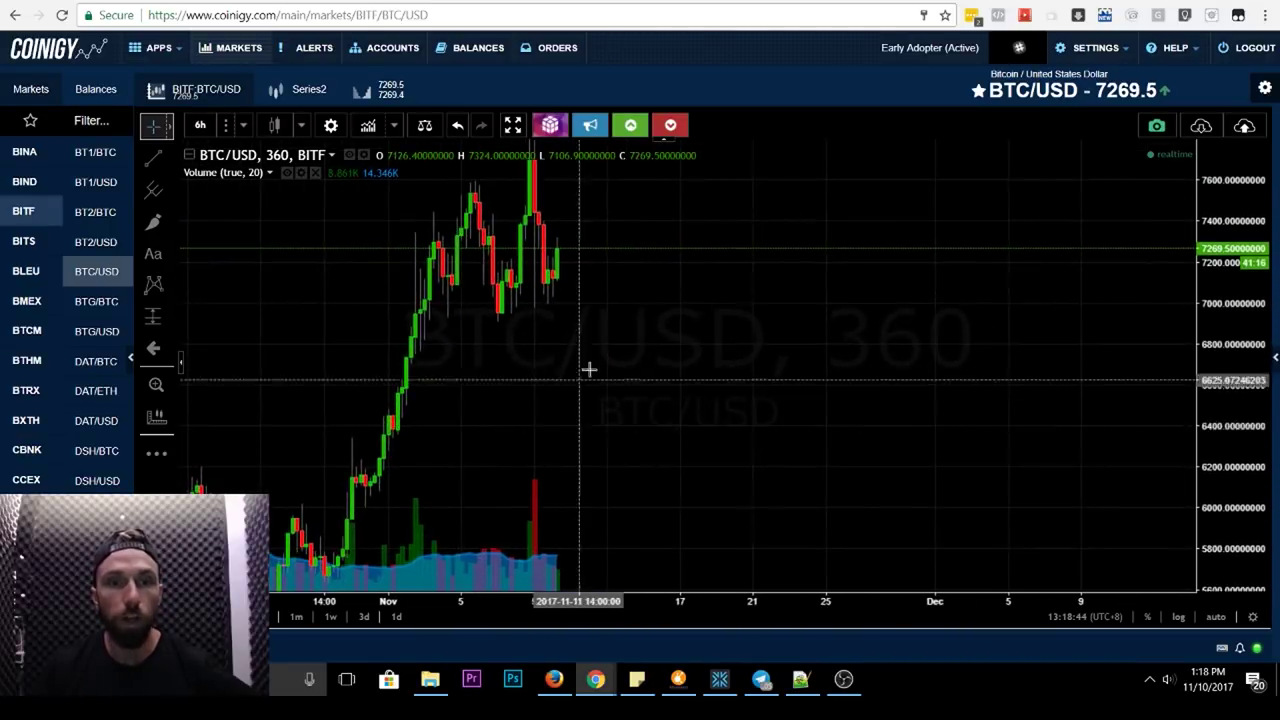
left_click_drag(637, 369, 689, 414)
scroll(694, 401, "up", 3)
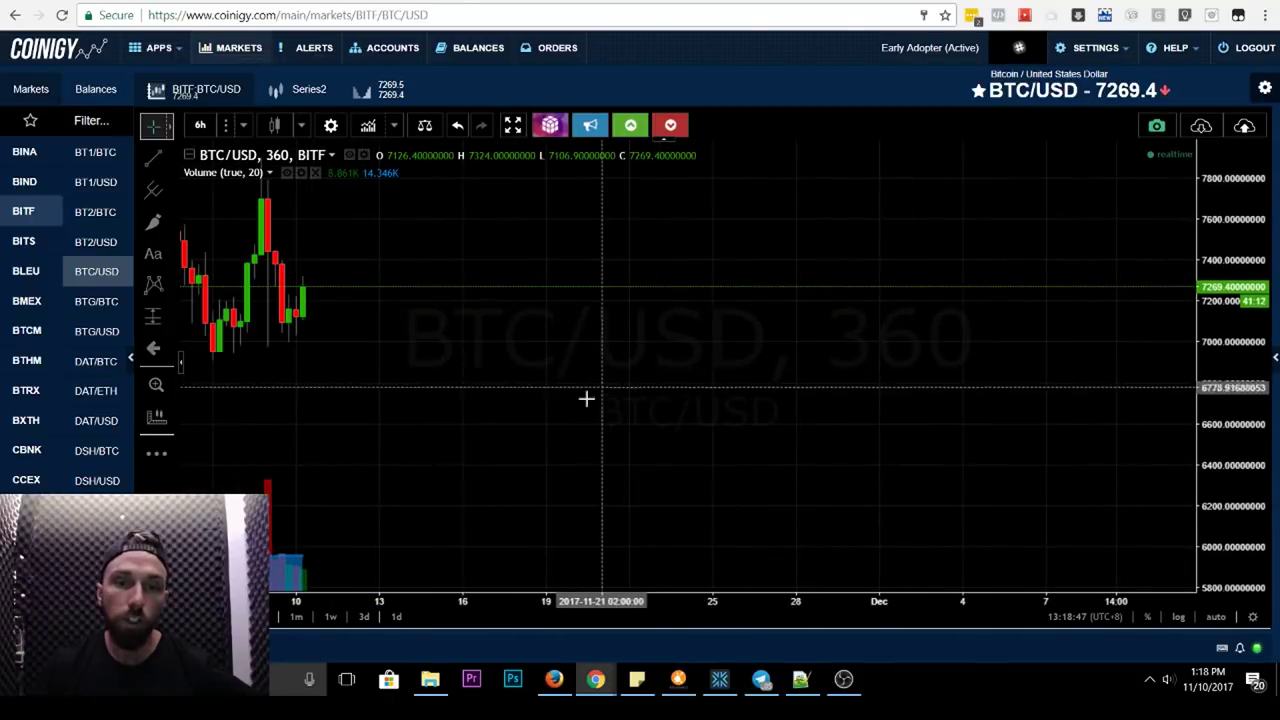
scroll(606, 383, "down", 1)
left_click_drag(763, 414, 769, 394)
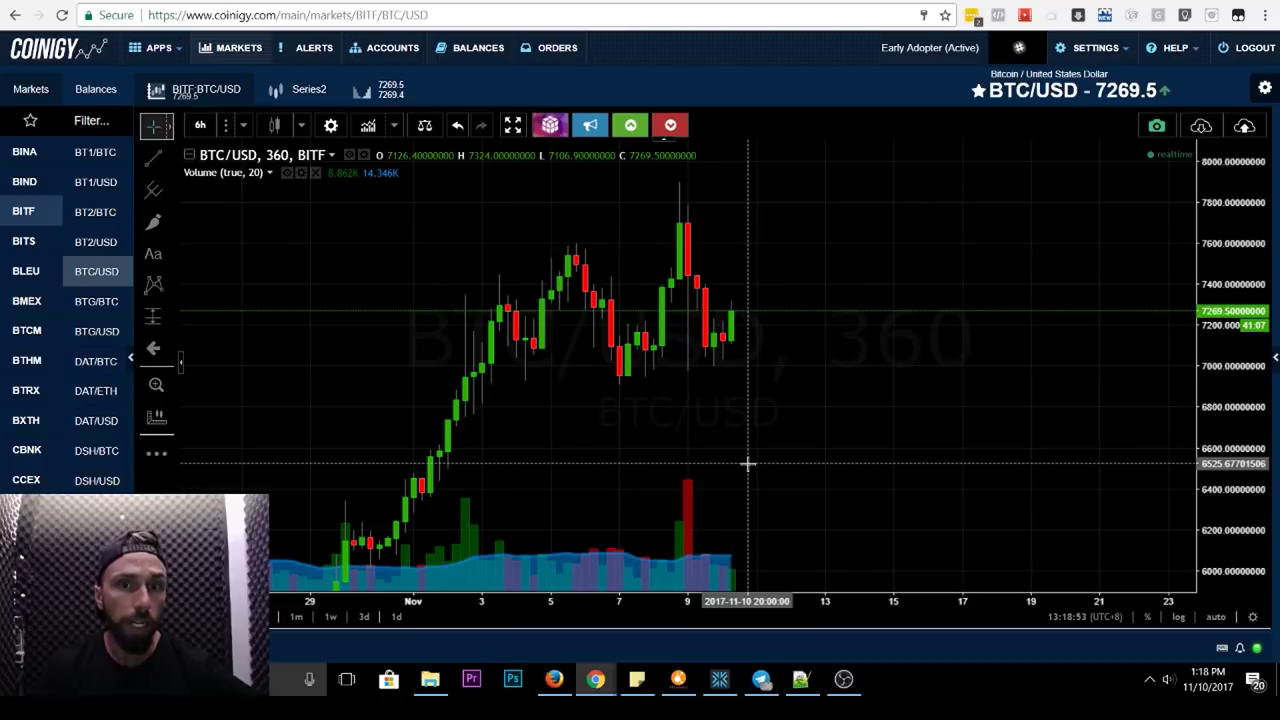
left_click_drag(783, 463, 813, 450)
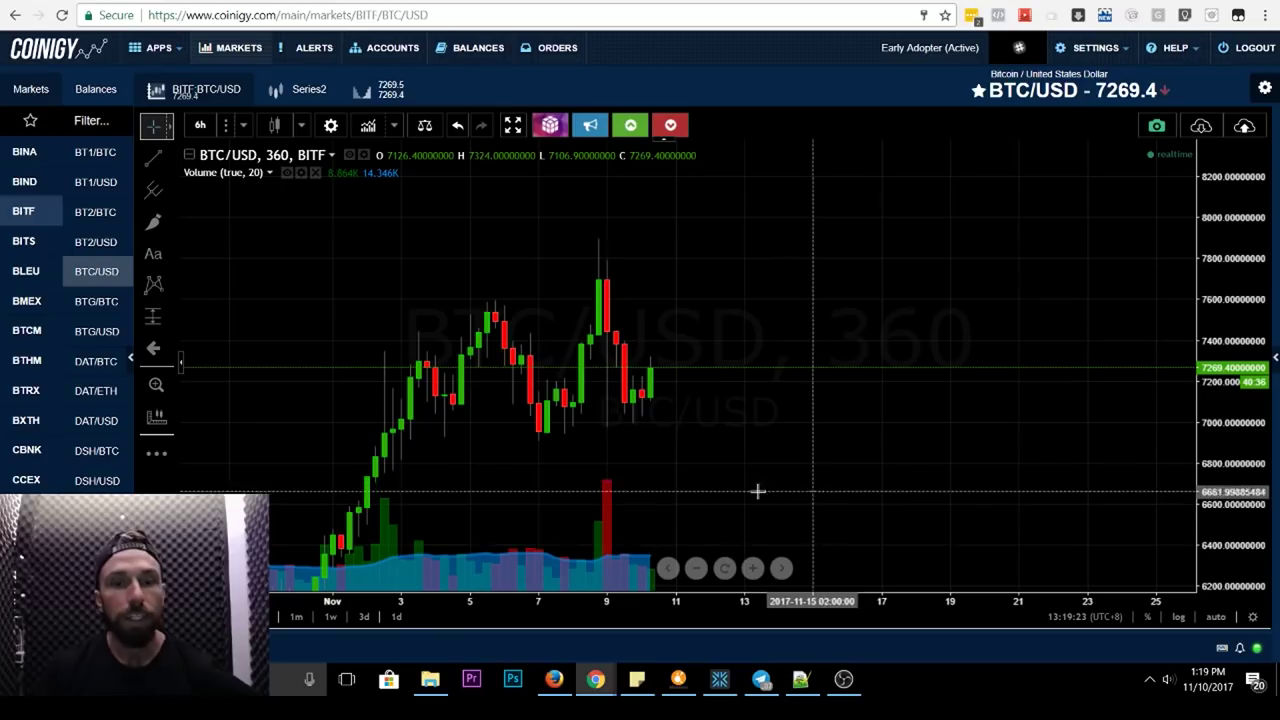
left_click_drag(466, 463, 462, 418)
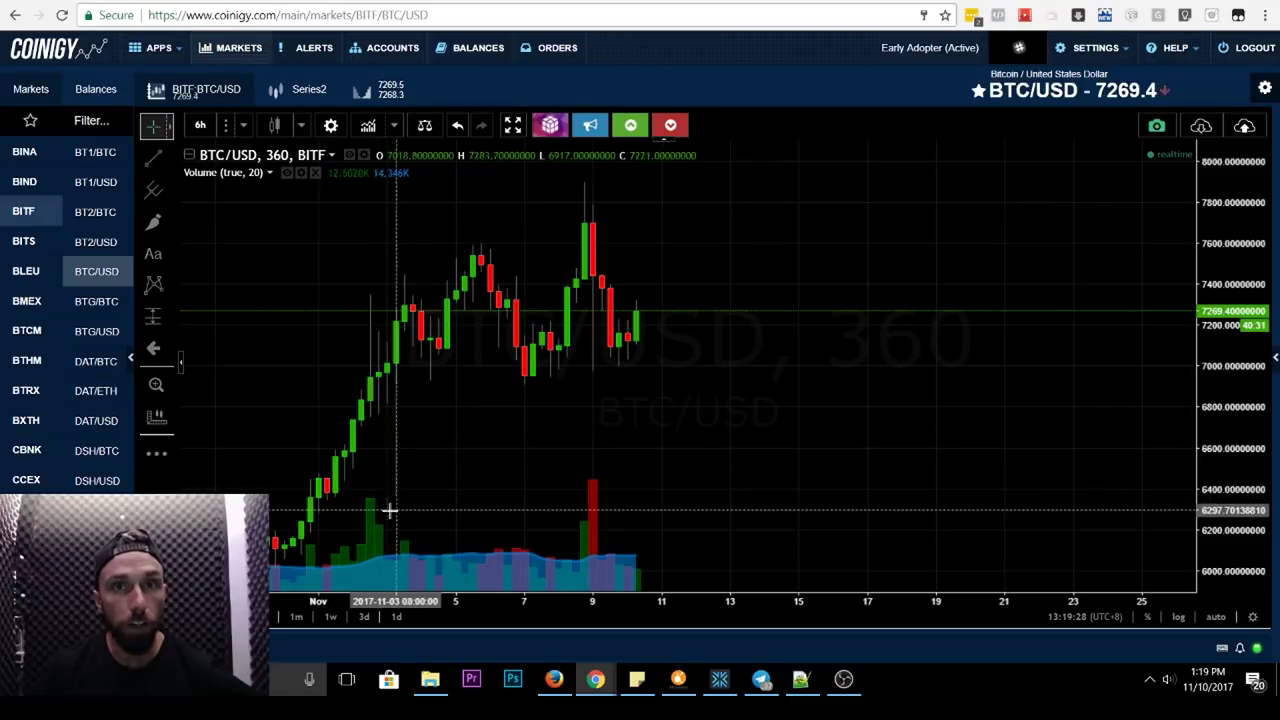
left_click_drag(421, 518, 394, 357)
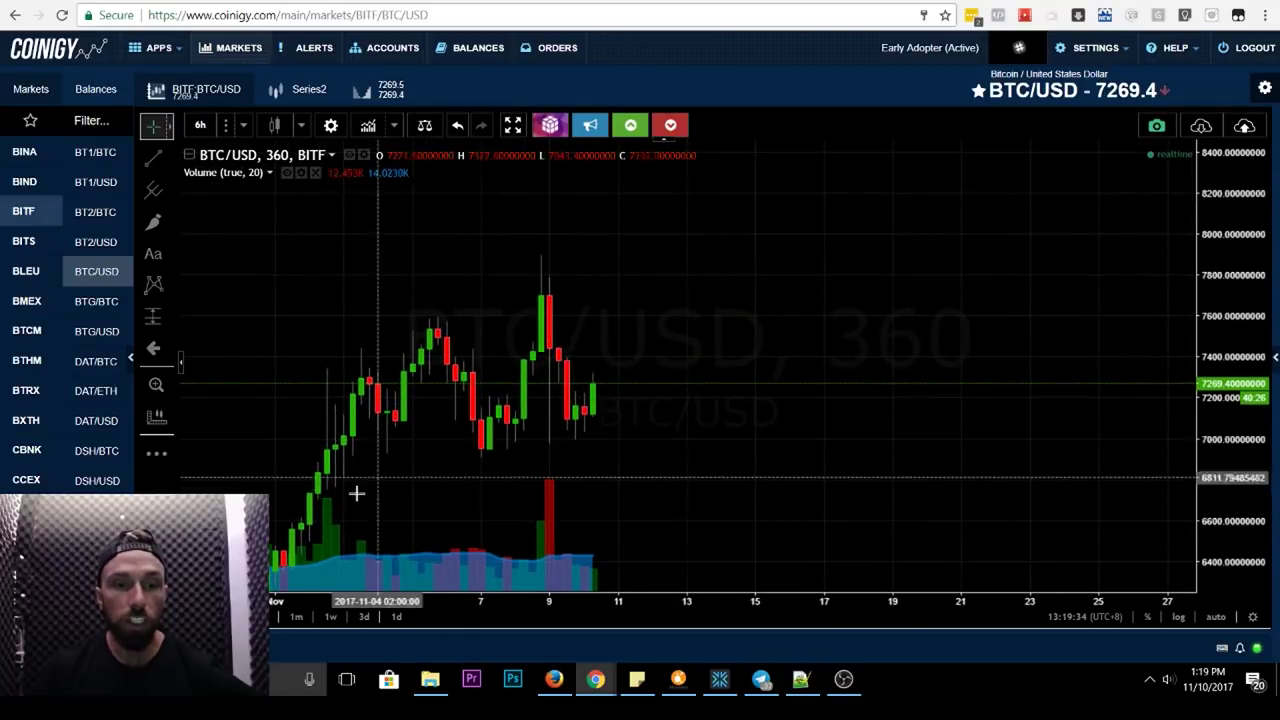
left_click_drag(674, 306, 737, 300)
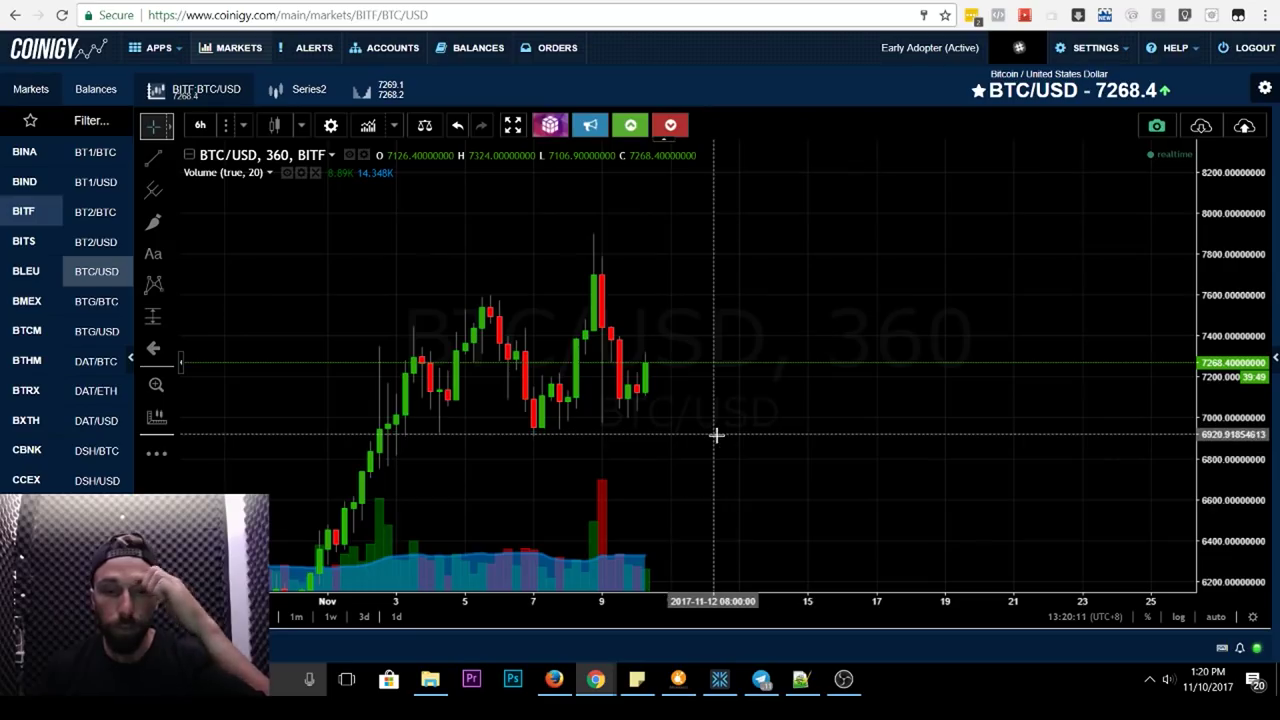
scroll(638, 446, "up", 3)
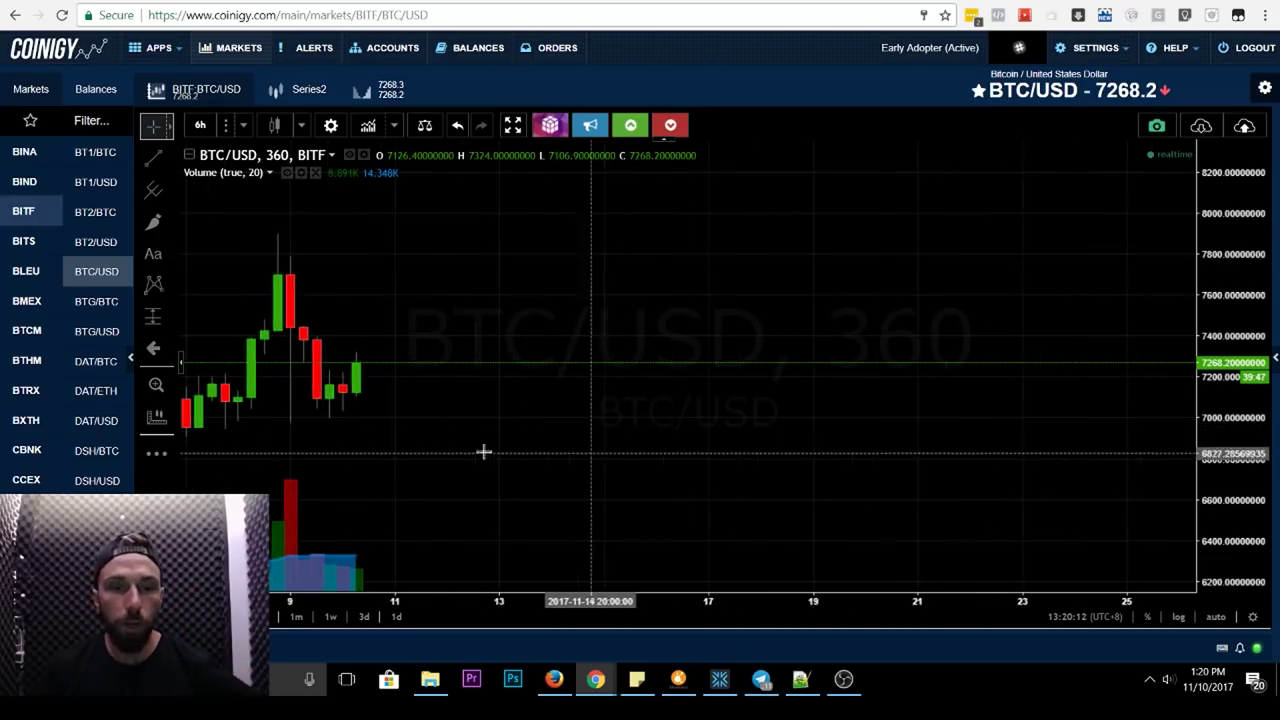
scroll(483, 451, "down", 5)
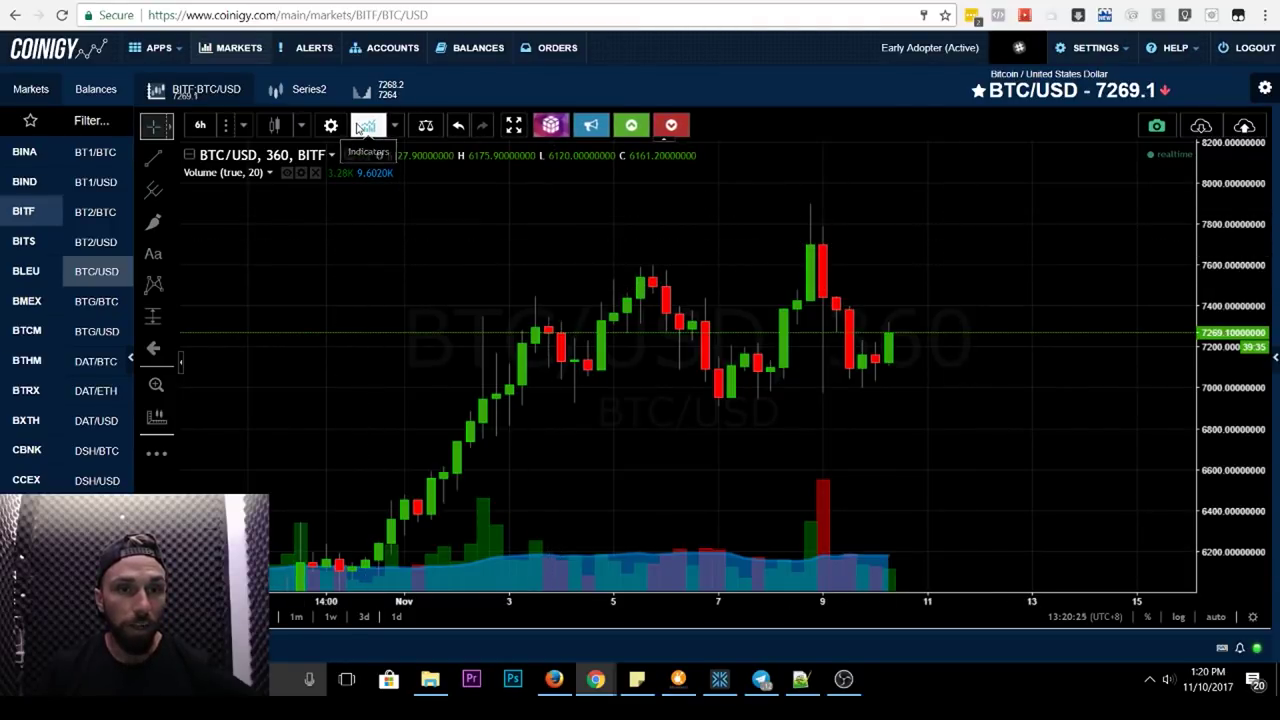
Add a MACD (12, 26, close, 9) pane below the chart and hide the Volume bars
left_click(364, 126)
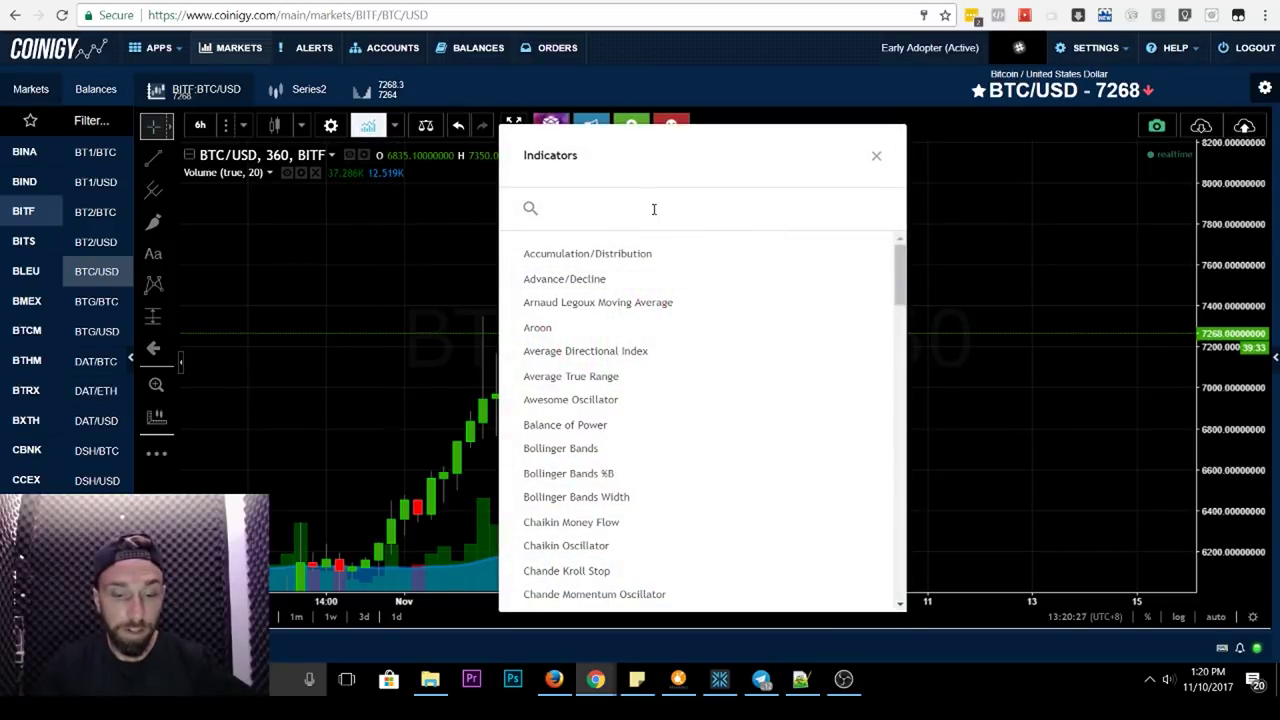
type("Macd")
key("Return")
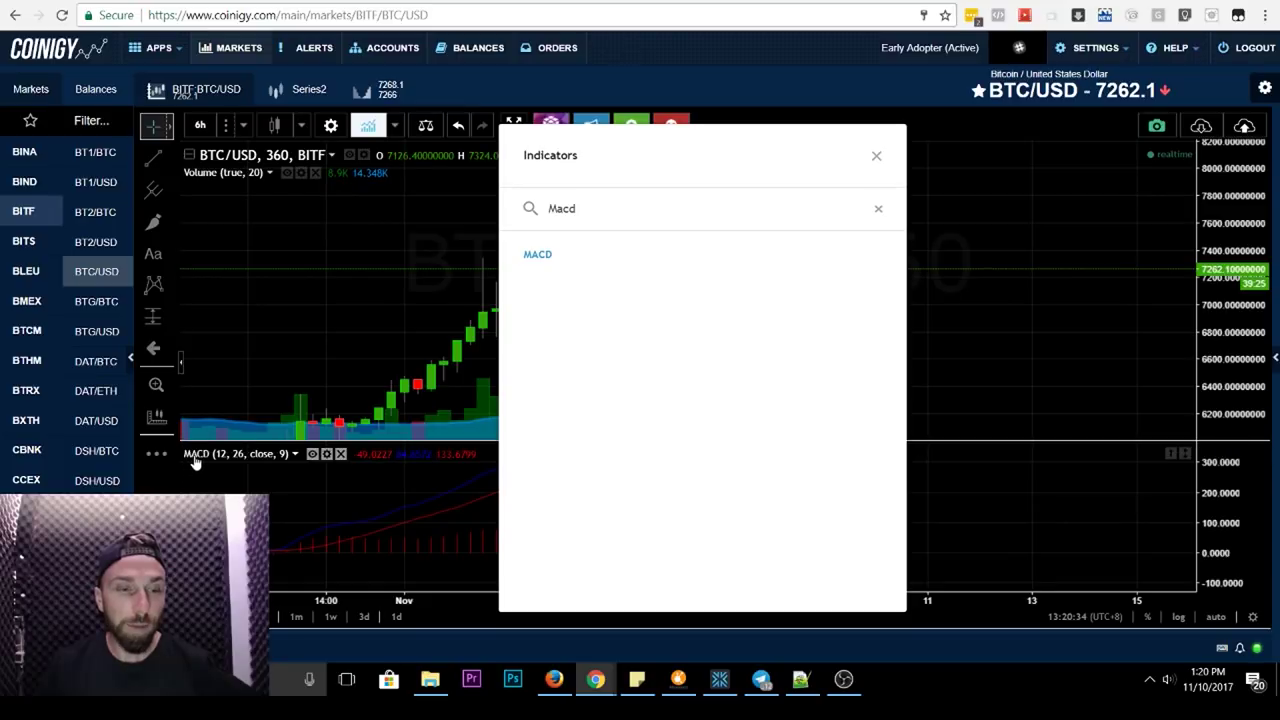
left_click(423, 528)
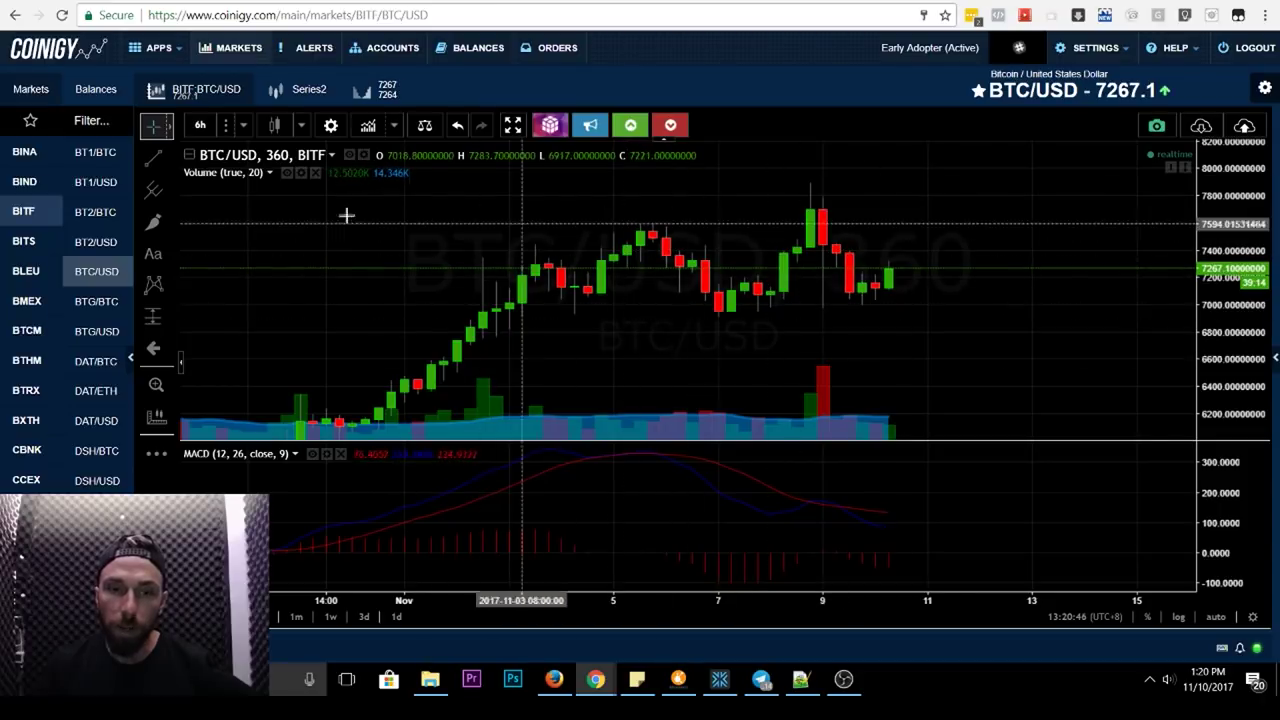
left_click(287, 173)
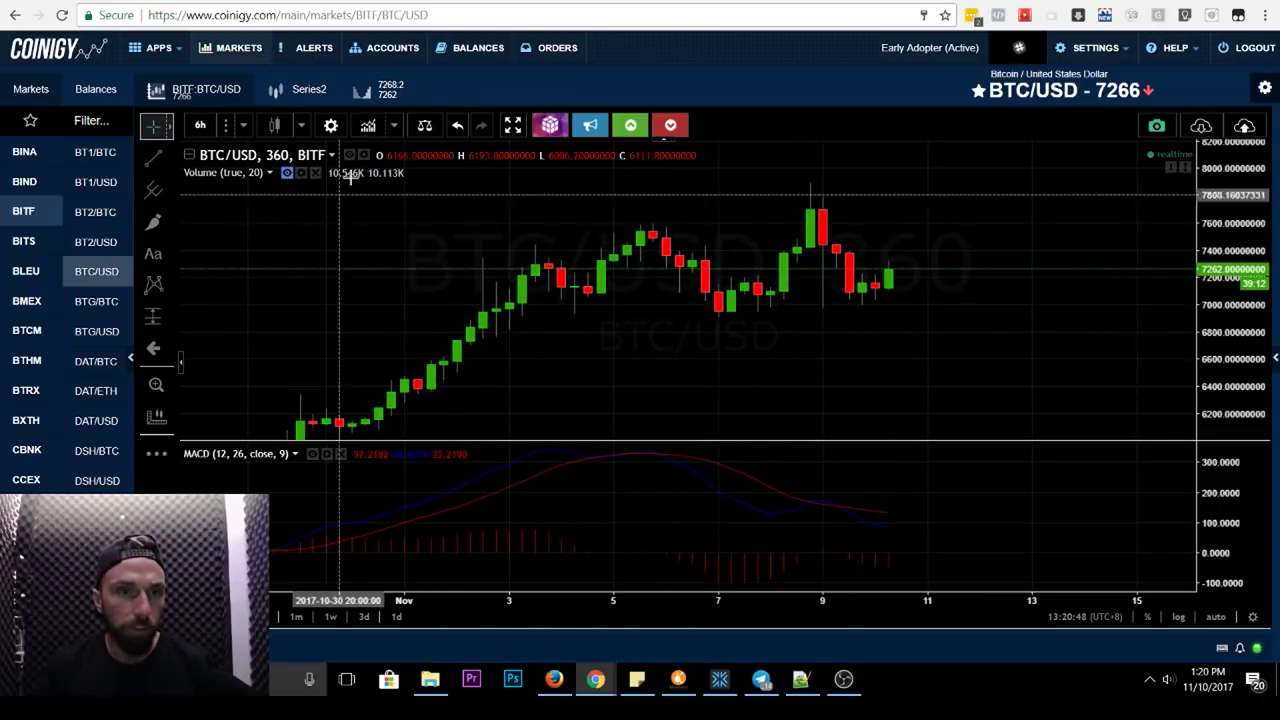
left_click(369, 126)
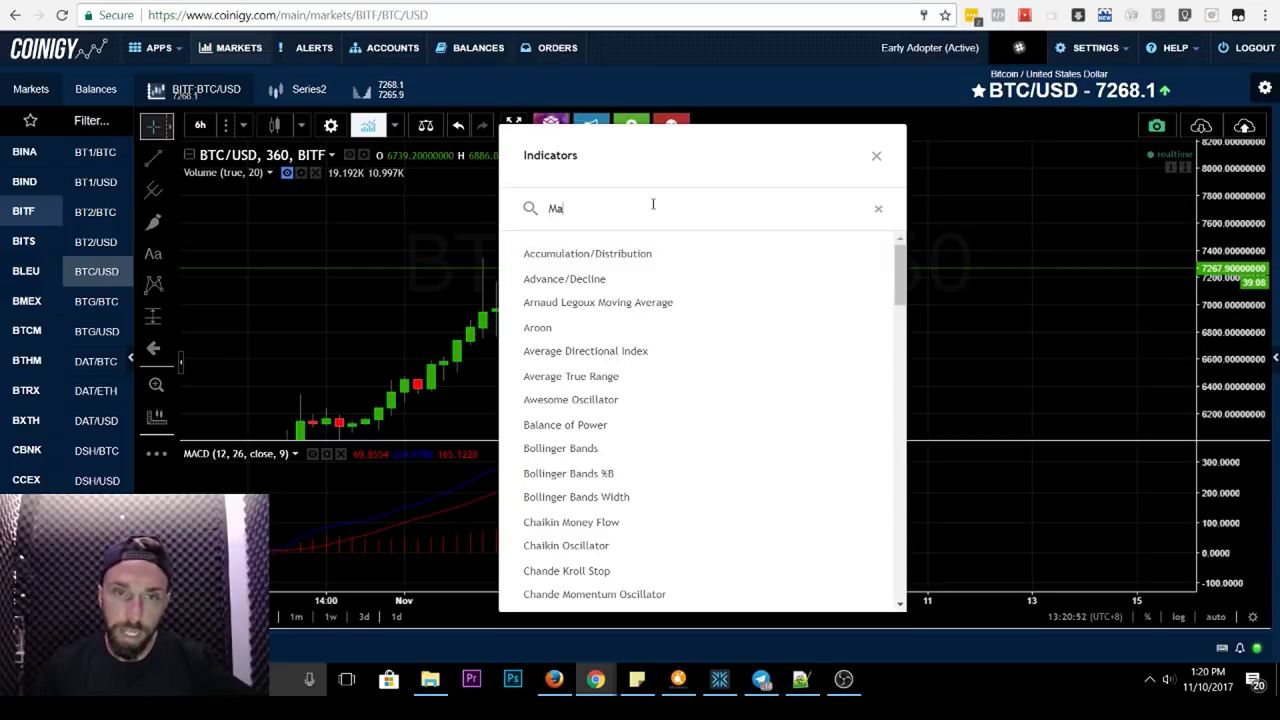
Add two Moving Average indicators and set their lengths to 12 and 26
left_click(620, 254)
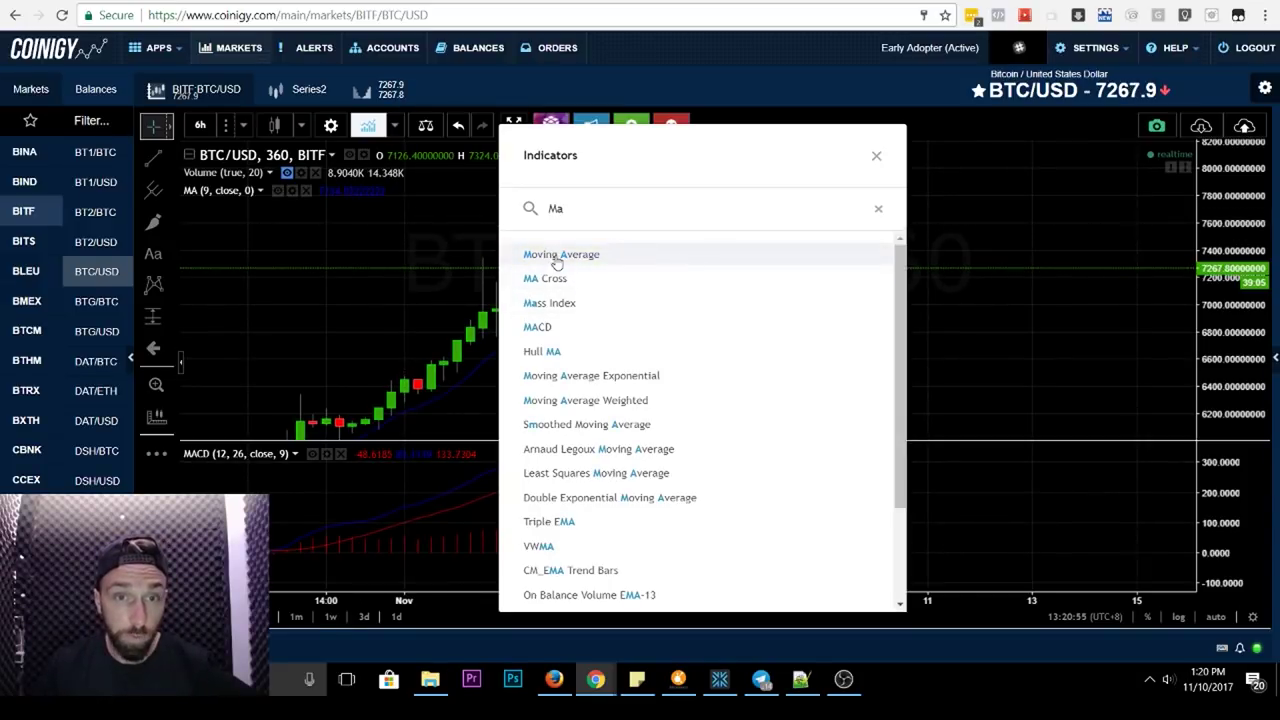
key("Escape")
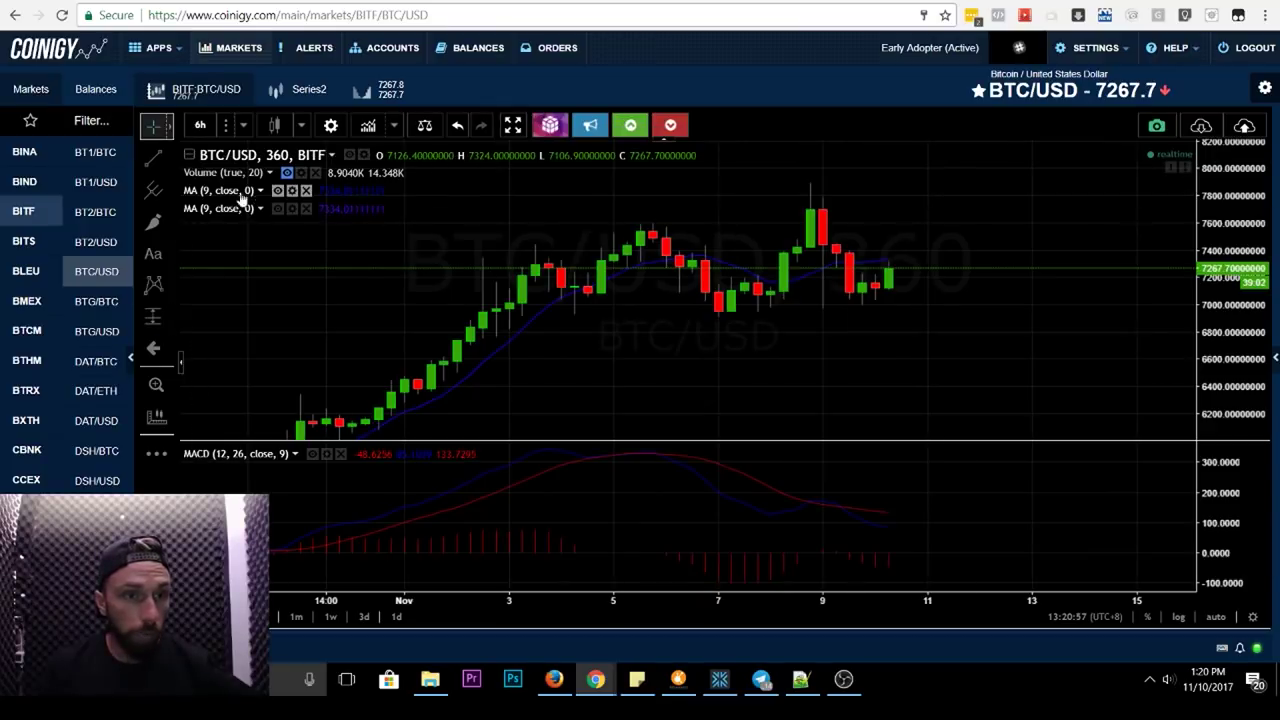
left_click(296, 191)
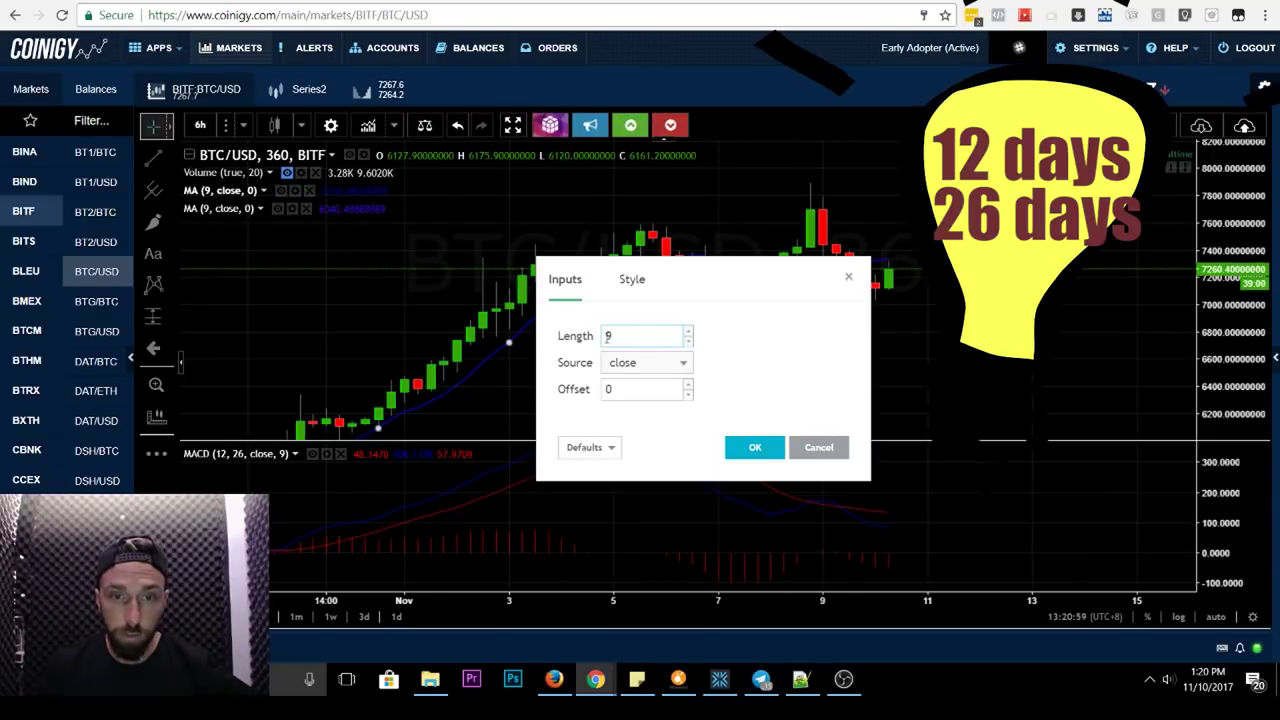
left_click(765, 446)
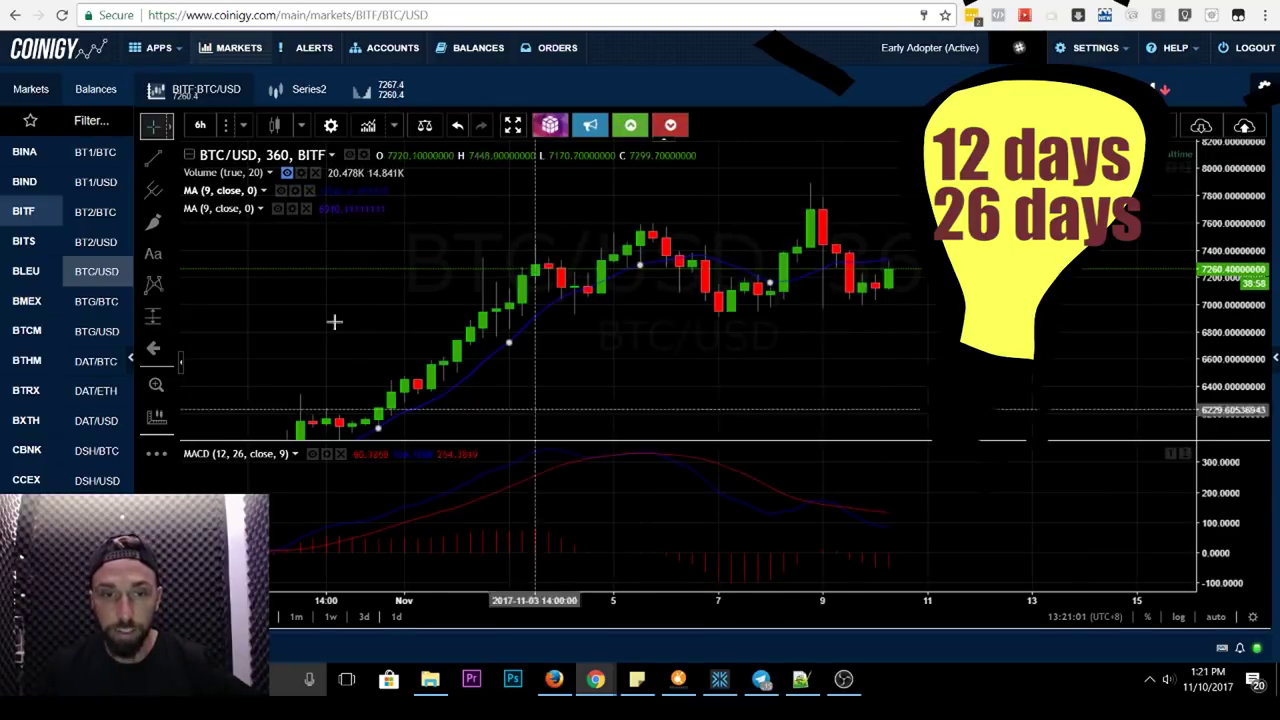
left_click(292, 208)
type("26")
key("Return")
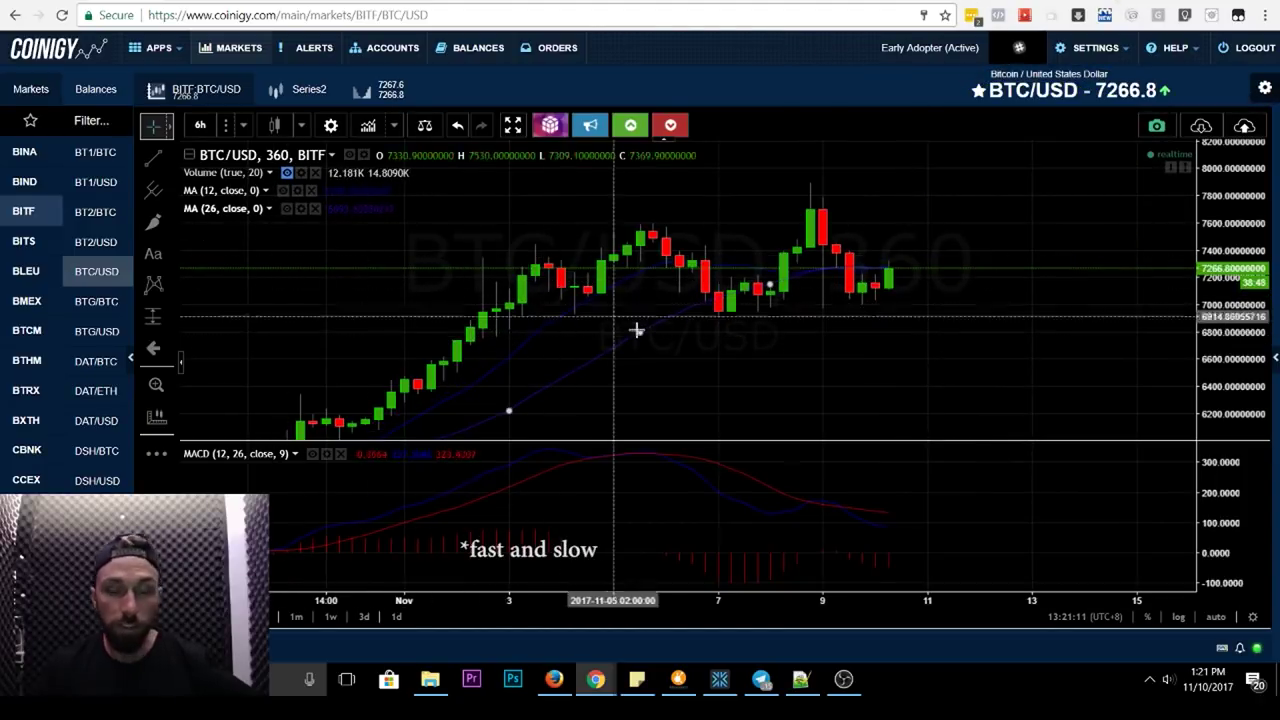
Set the MA 26 plot colour to cyan
left_click(302, 209)
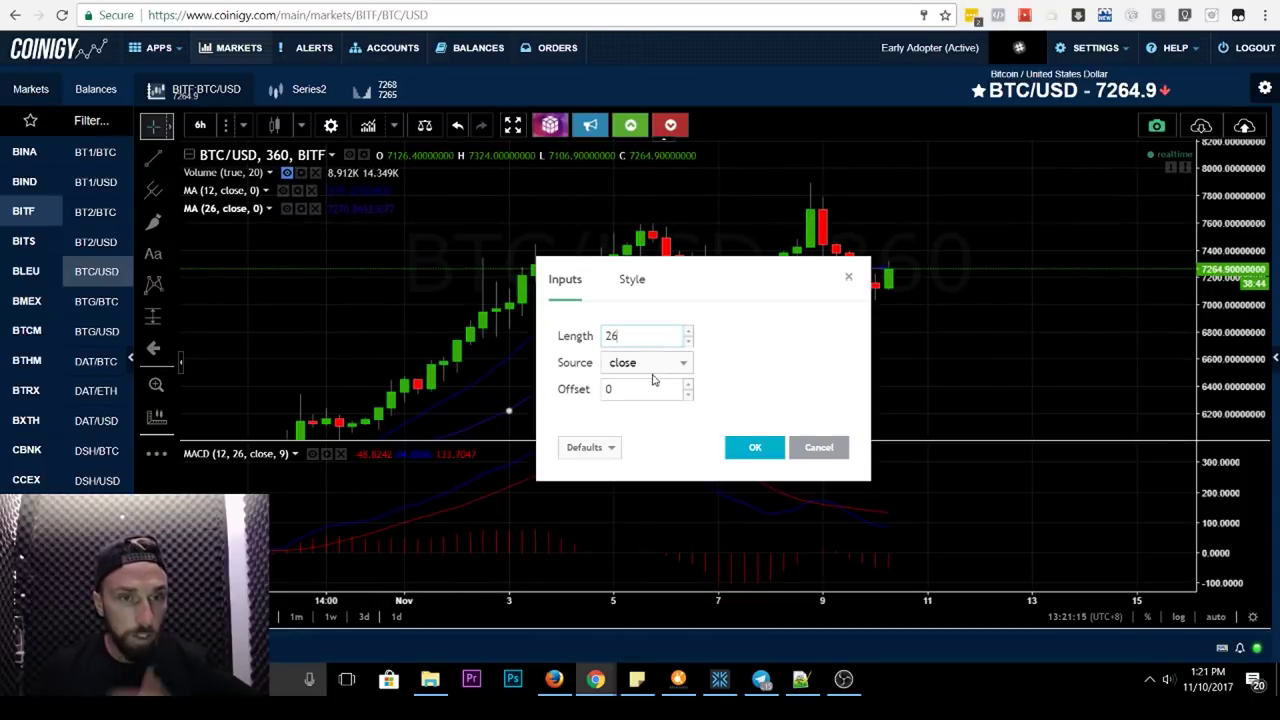
left_click(633, 280)
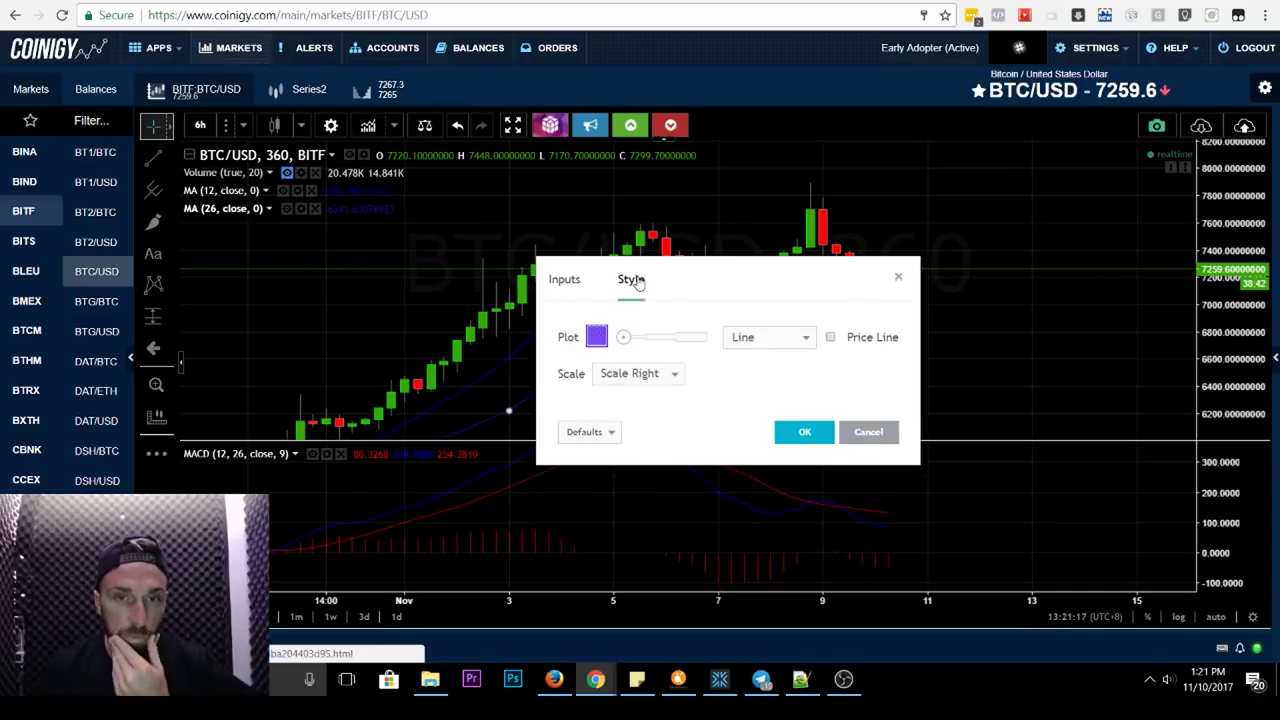
left_click(596, 338)
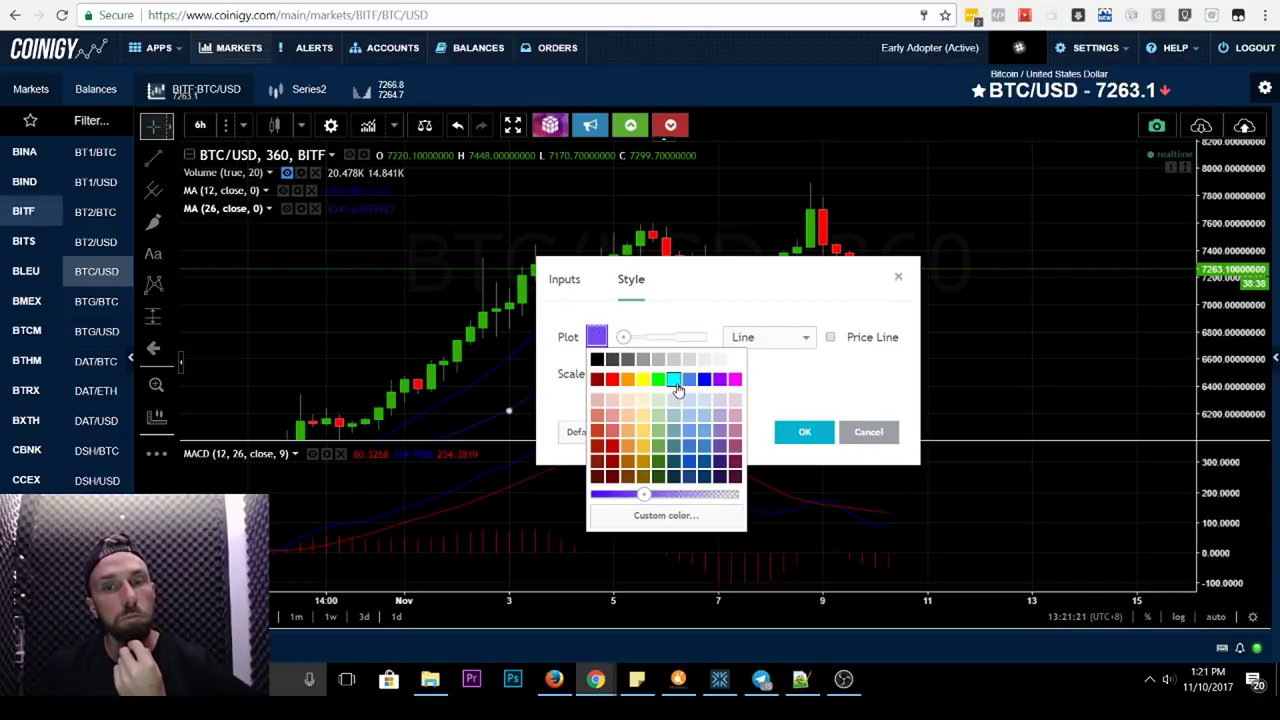
left_click(674, 380)
left_click(804, 431)
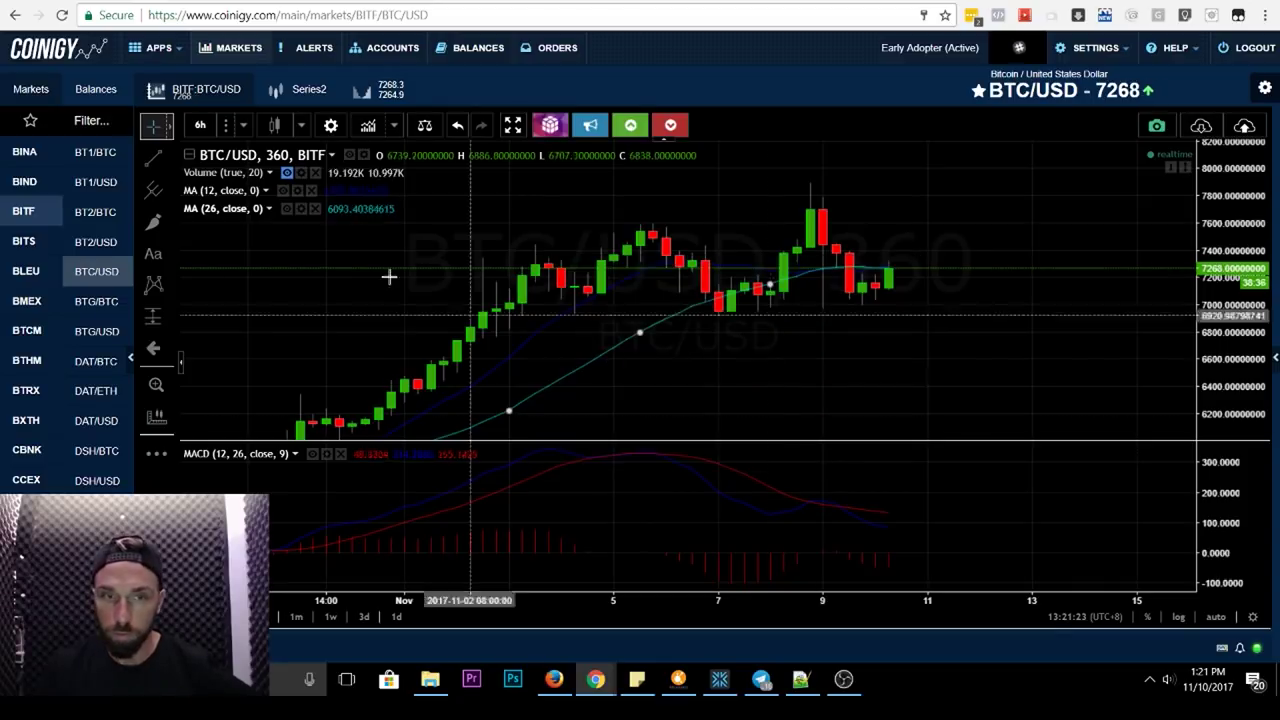
Set the MA 12 plot colour to purple
left_click(298, 207)
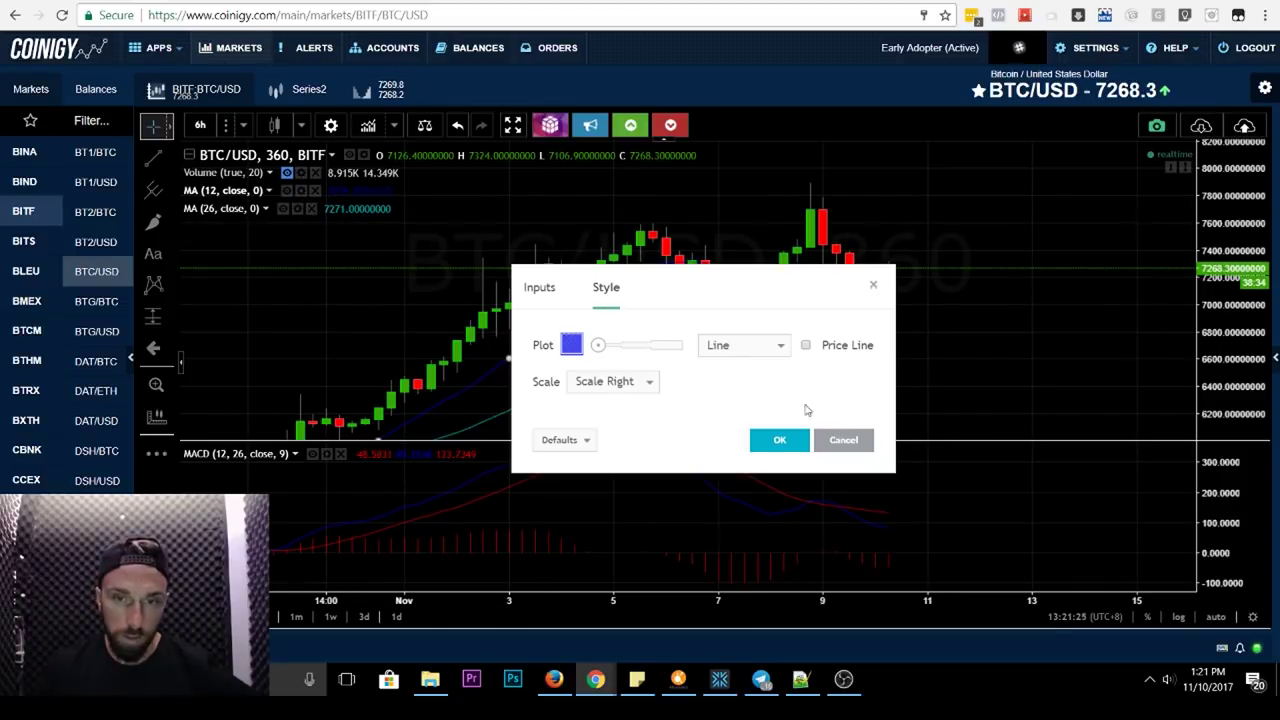
left_click(571, 346)
left_click(699, 388)
left_click(574, 347)
left_click(500, 363)
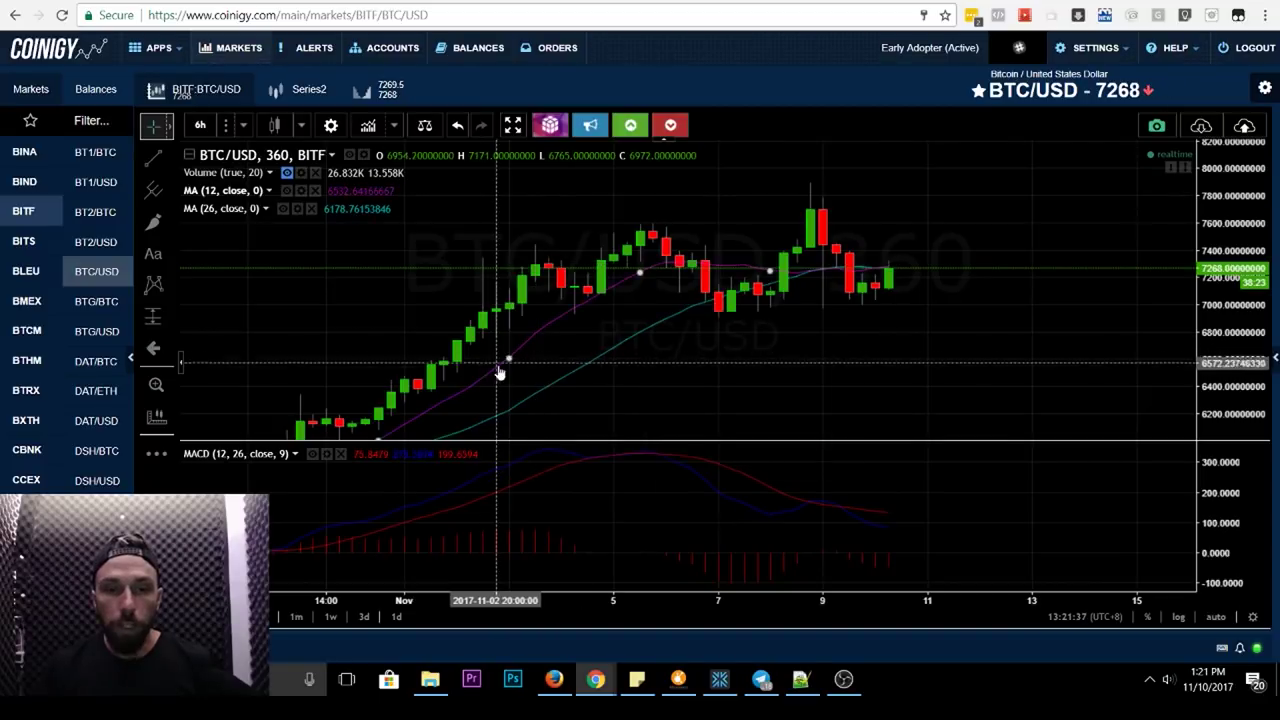